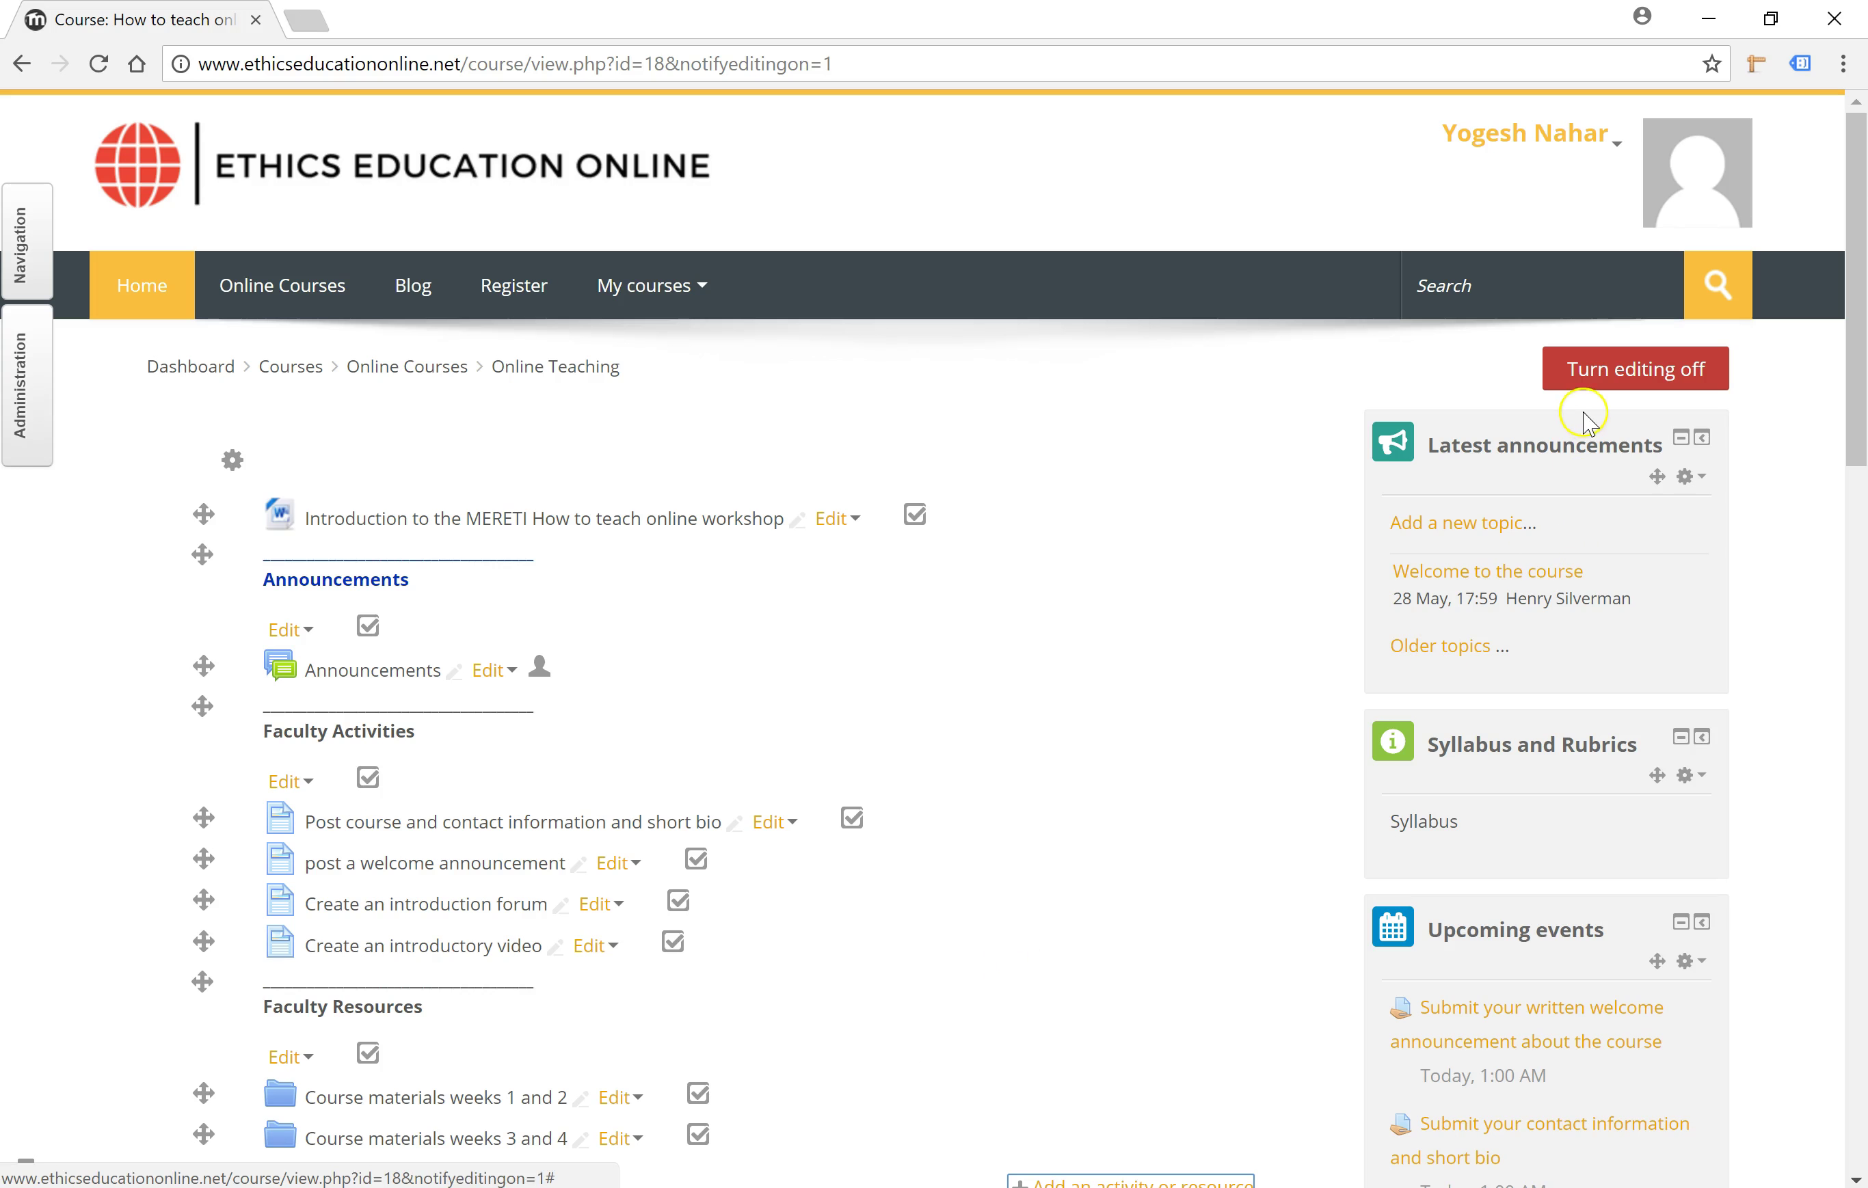
Choose Book from the Resources list in the General section's activity chooser and add it
{"action": "scroll", "coordinate": [1238, 755], "scroll_direction": "down", "scroll_amount": 3}
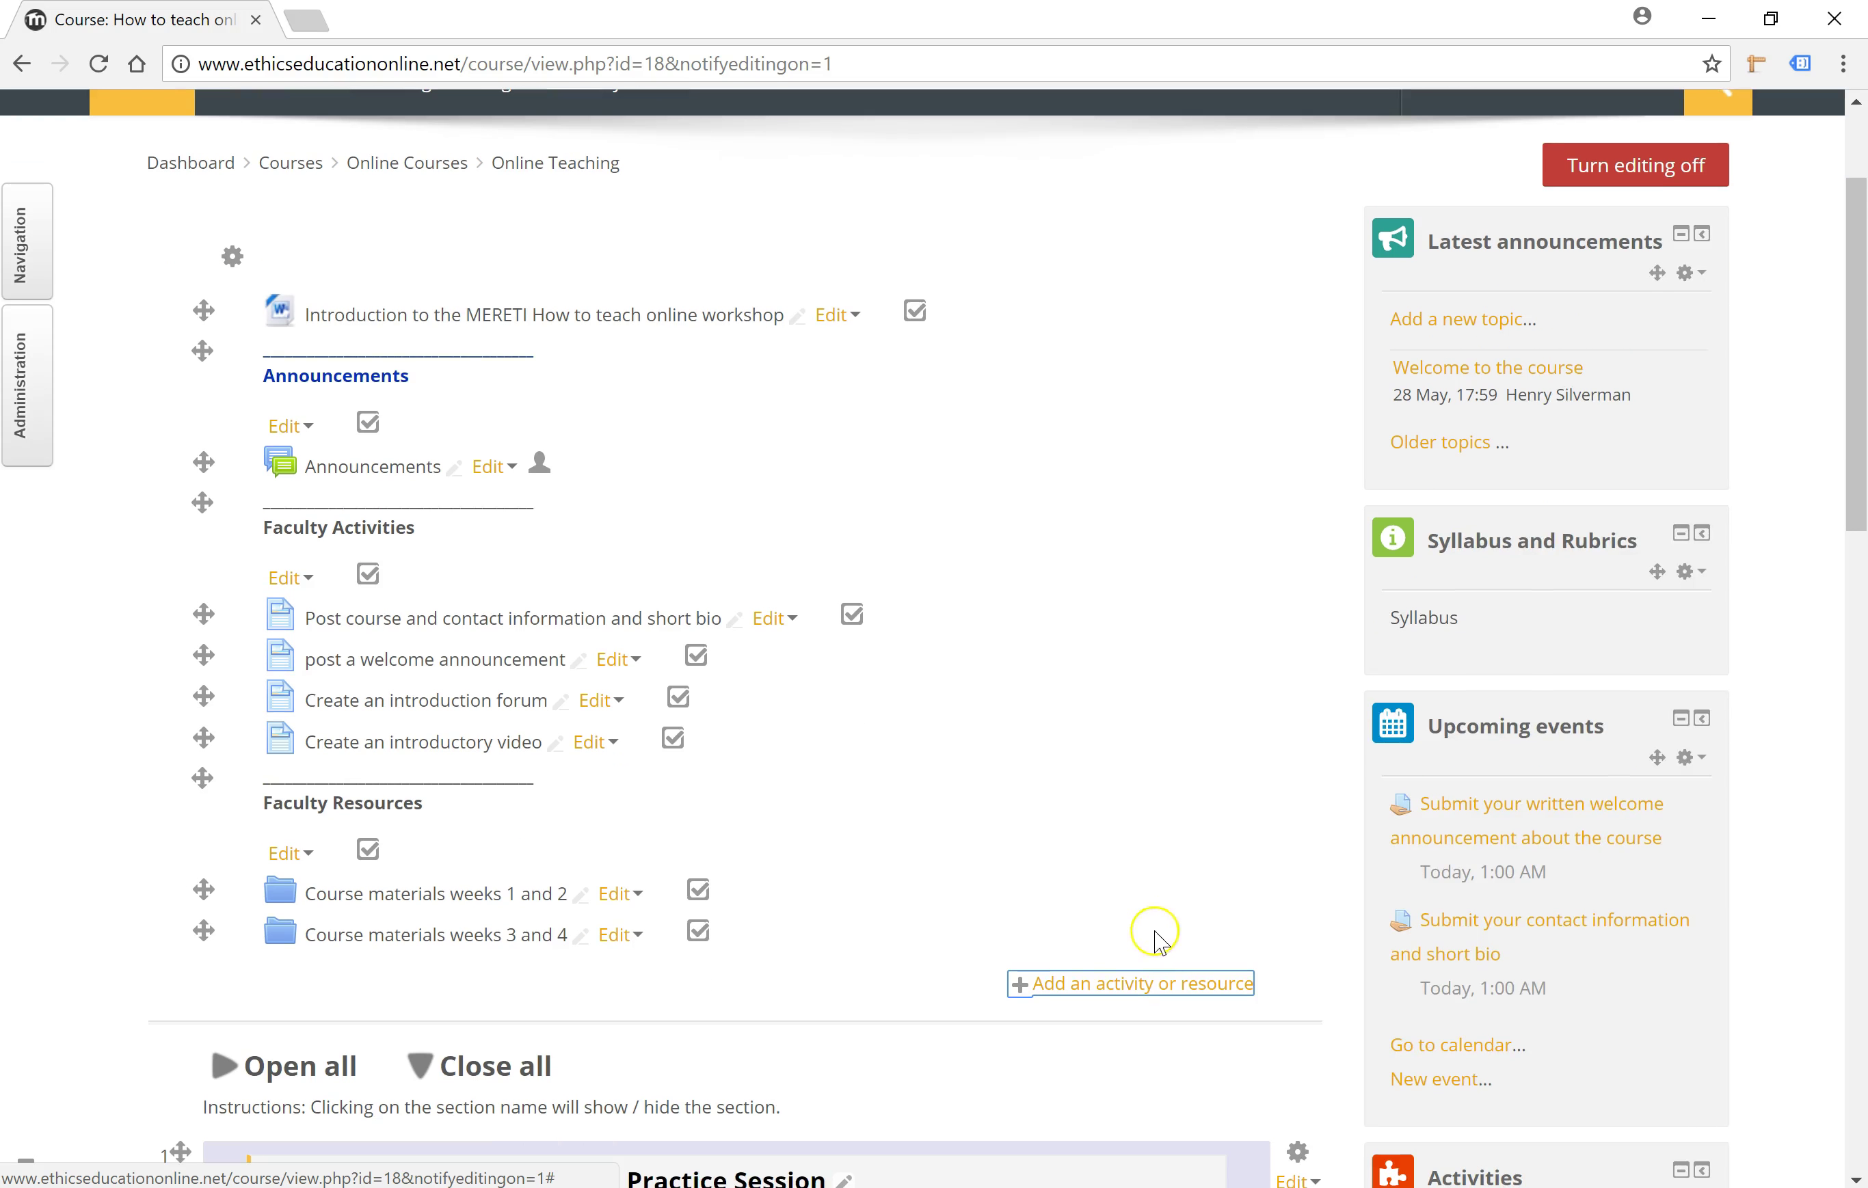
{"action": "left_click", "coordinate": [1101, 999]}
{"action": "scroll", "coordinate": [753, 821], "scroll_direction": "down", "scroll_amount": 3}
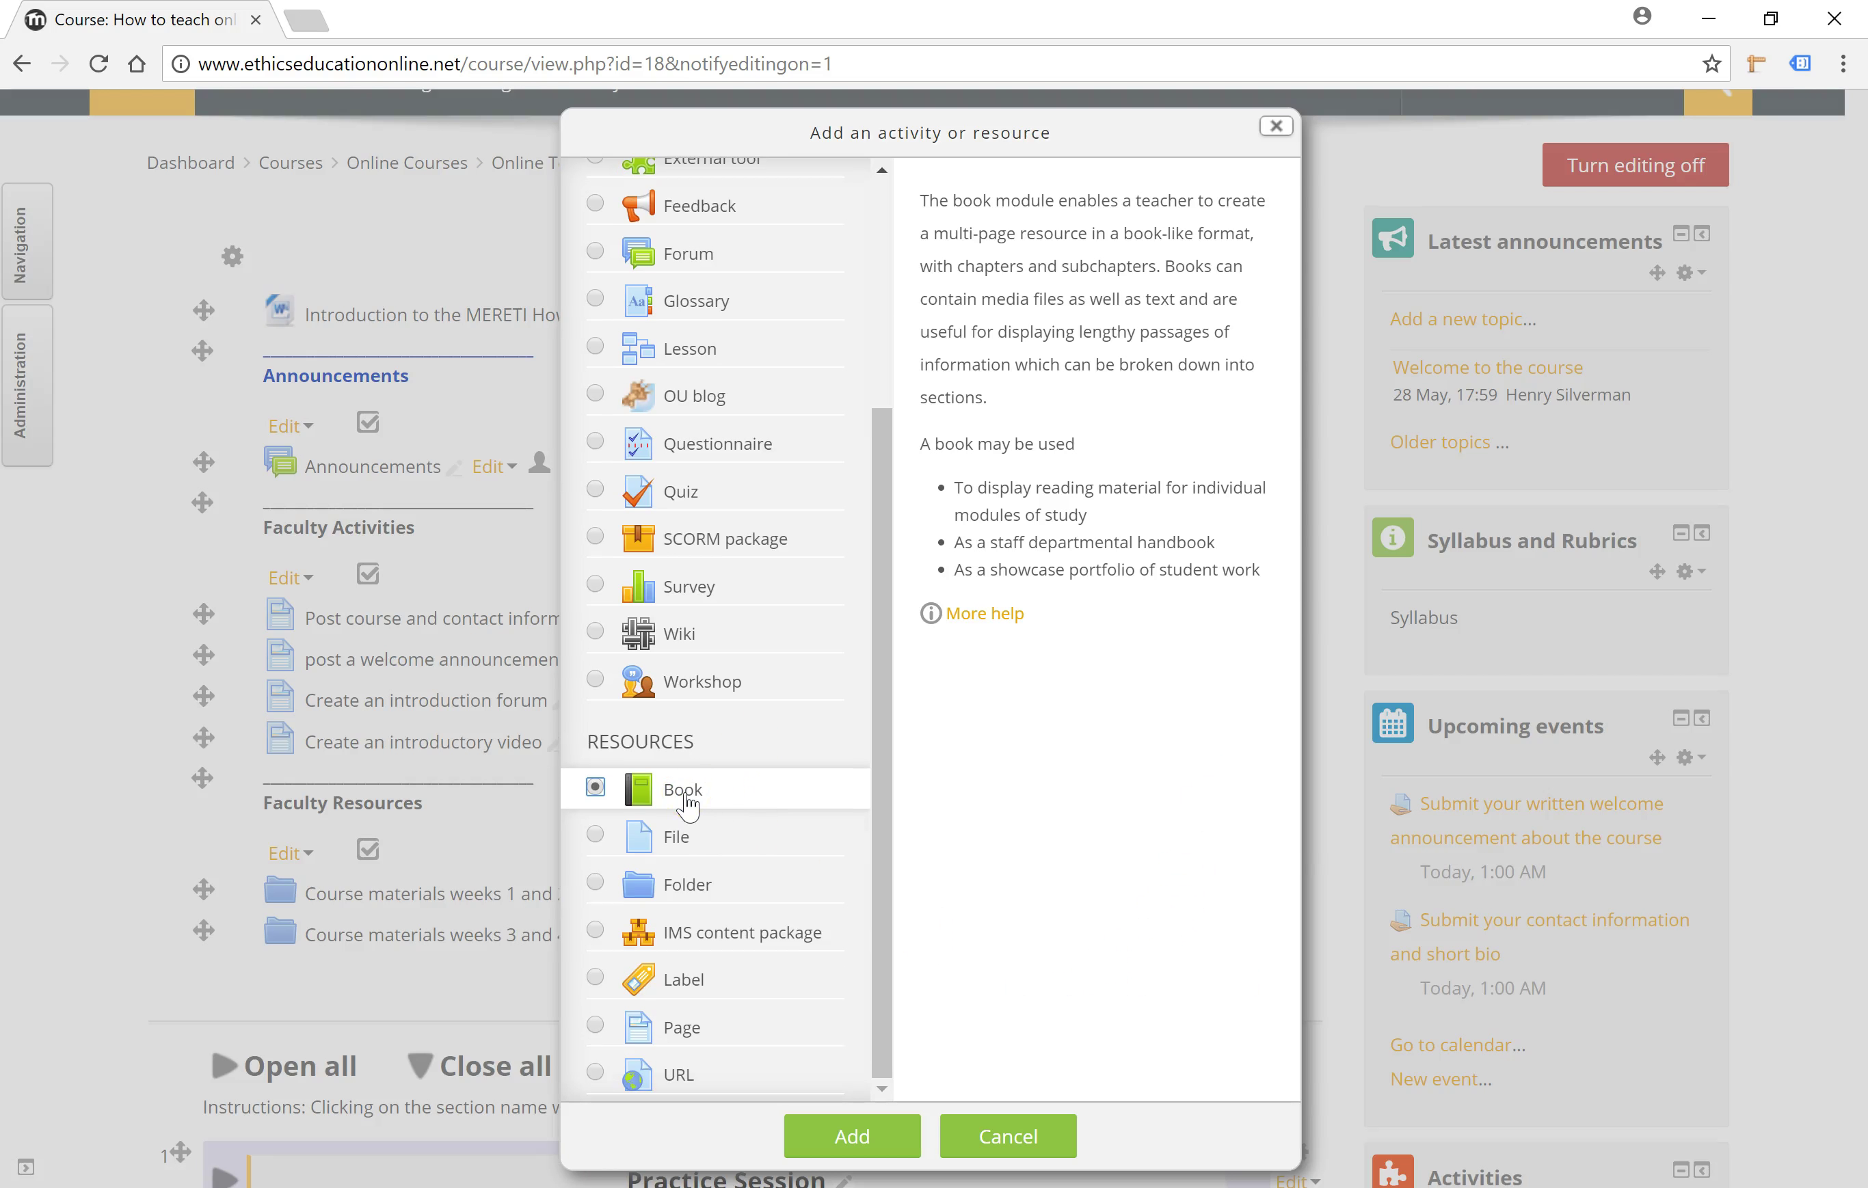
{"action": "left_click", "coordinate": [886, 817]}
{"action": "left_click", "coordinate": [853, 1148]}
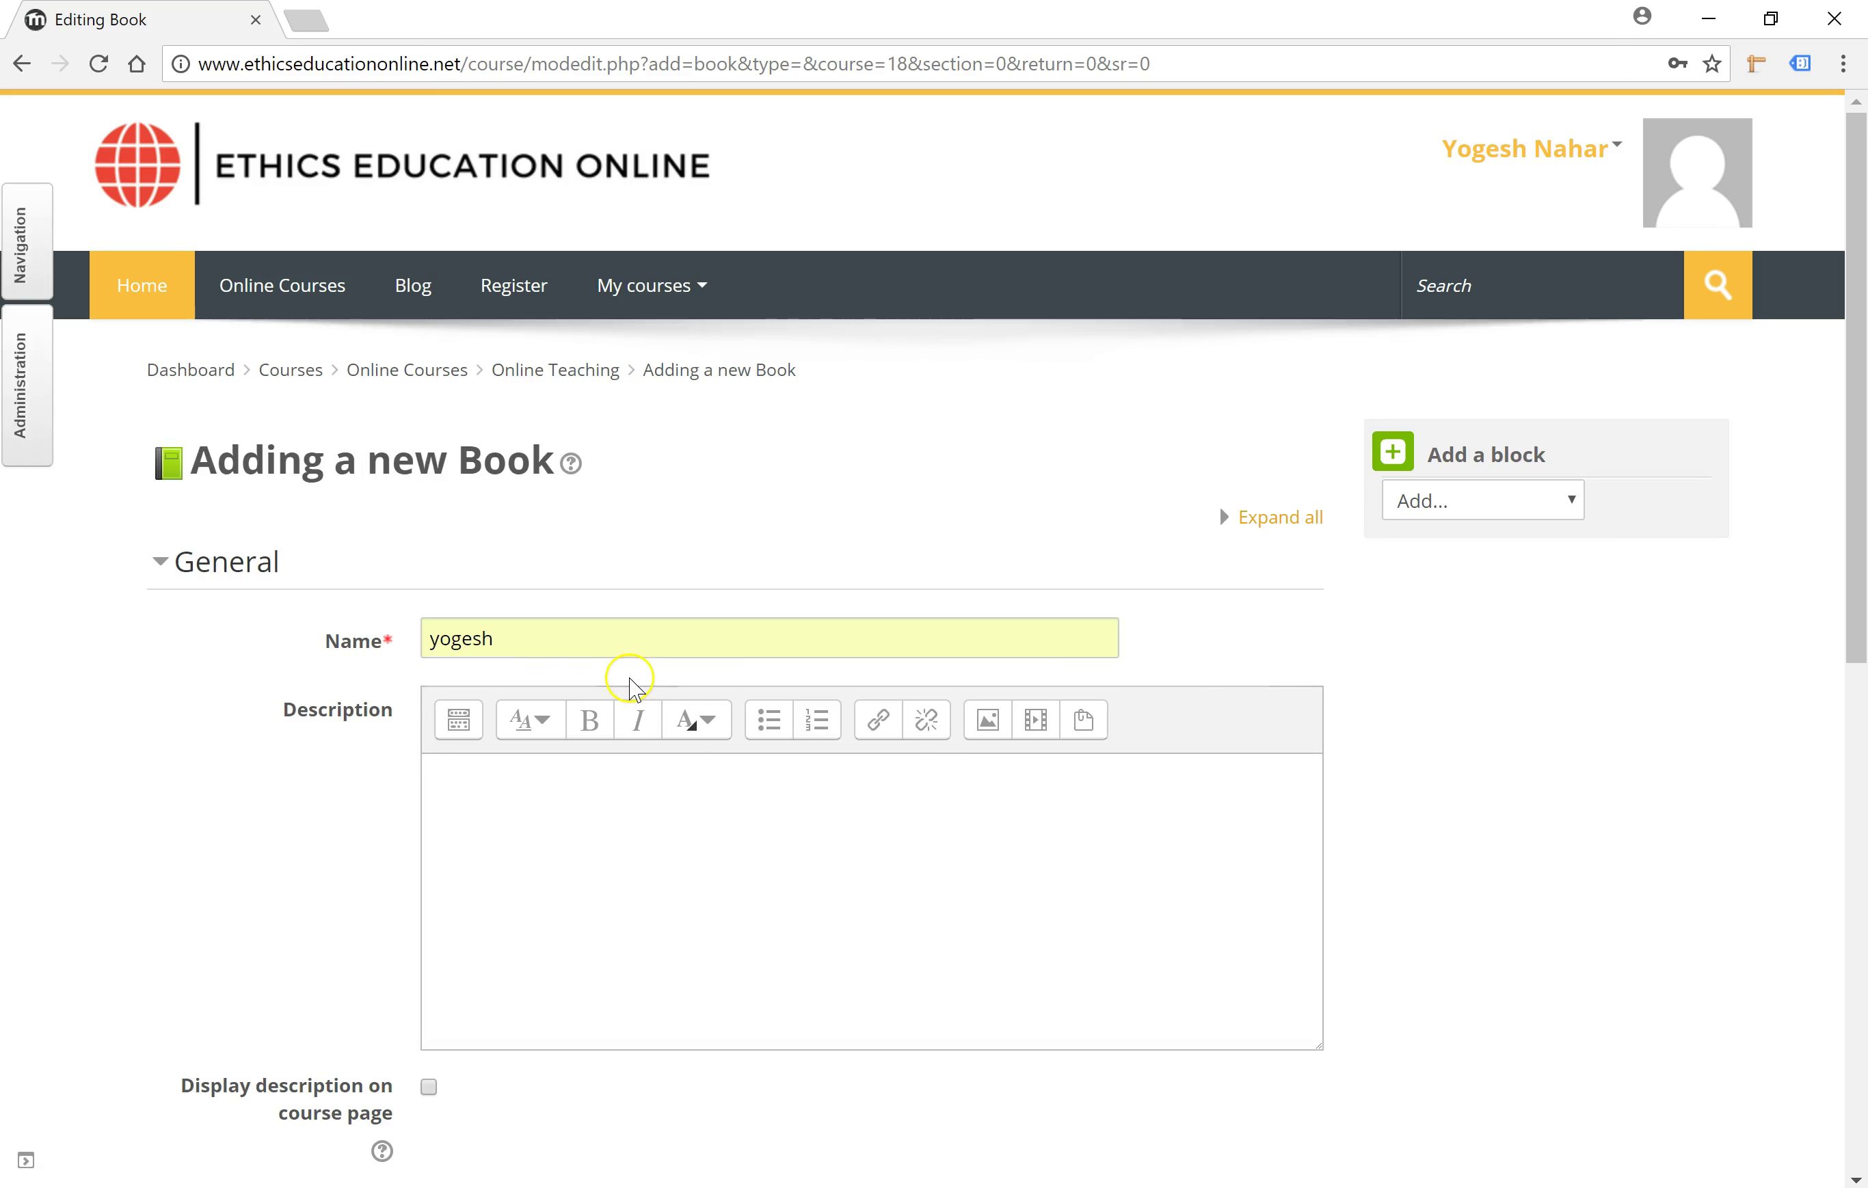
Name the book 'Test Book' and save and display it
{"action": "left_click", "coordinate": [517, 640]}
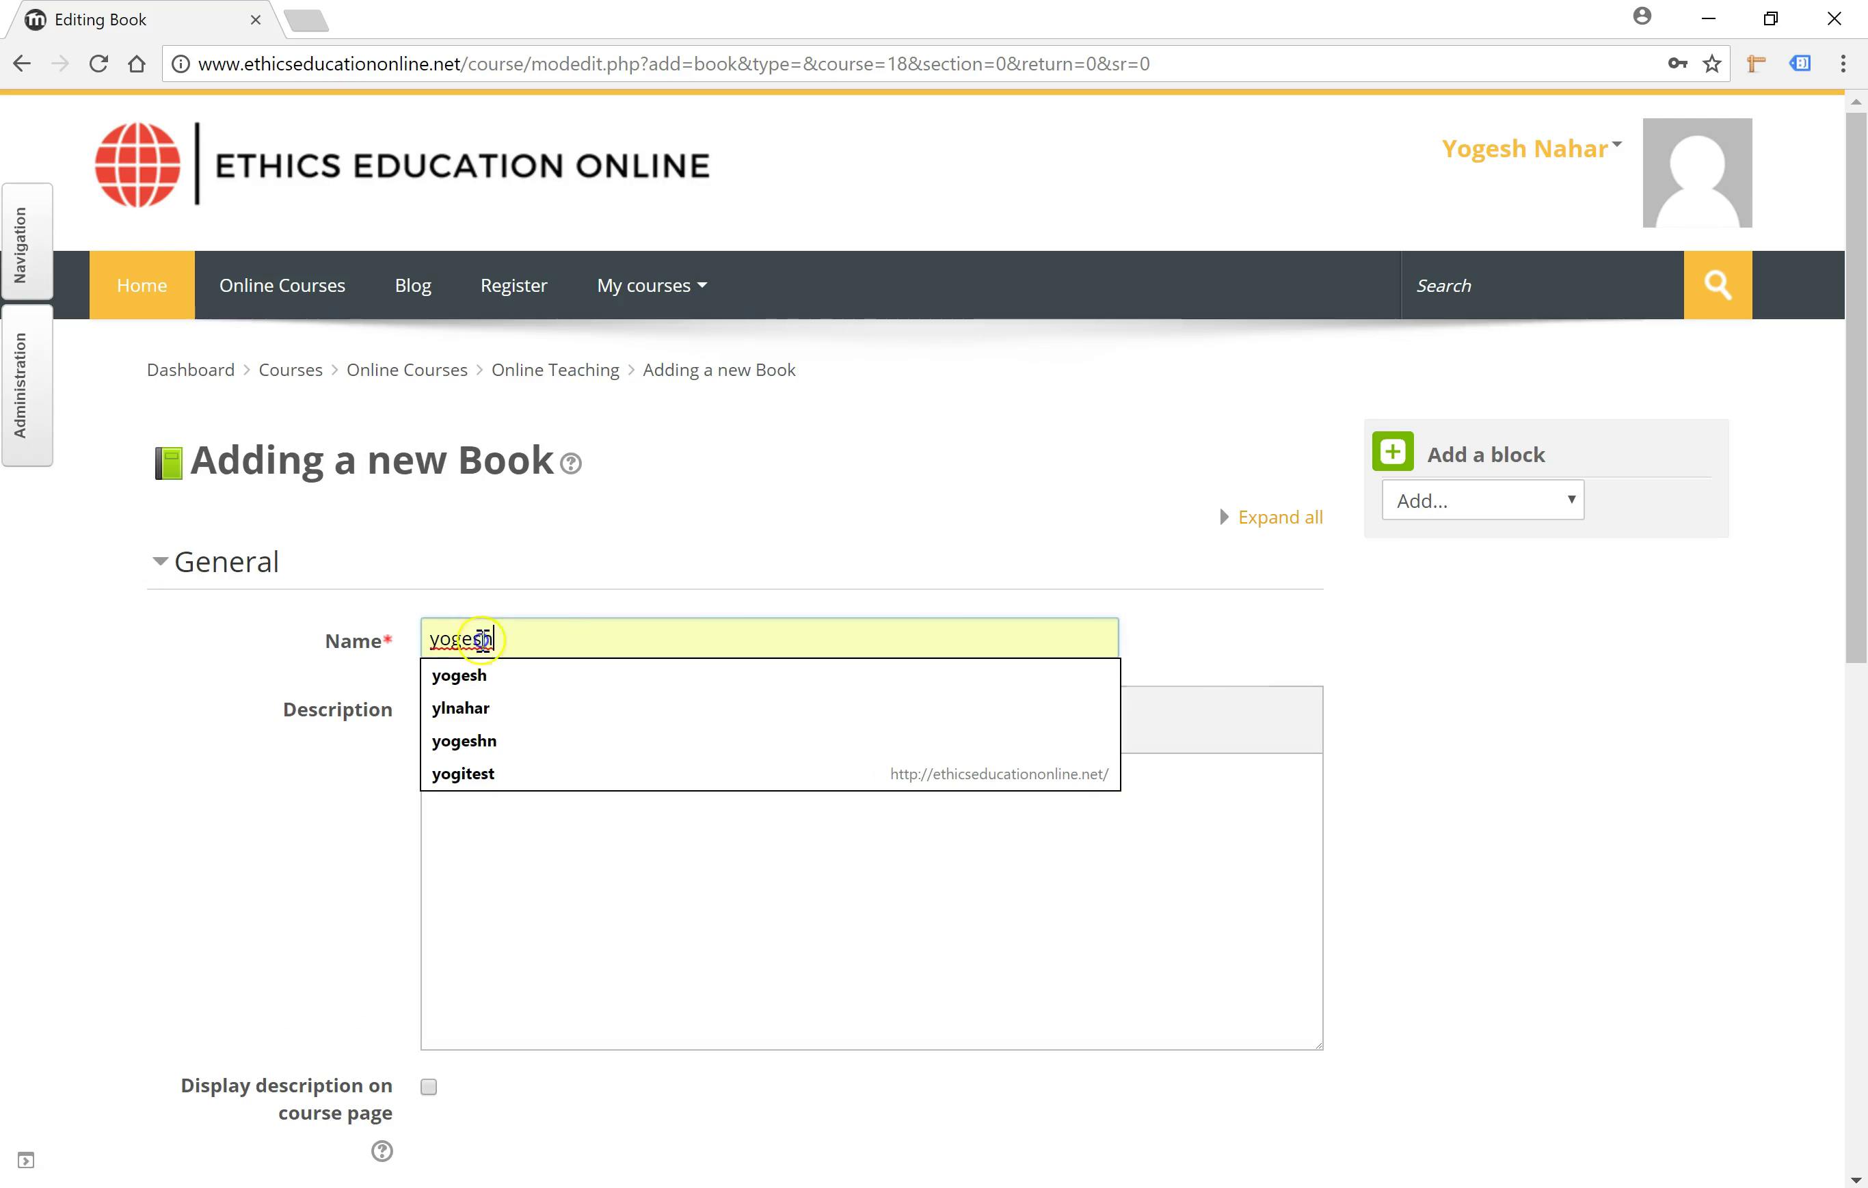
{"action": "key", "text": "ctrl+a"}
{"action": "type", "text": "Test Book"}
{"action": "scroll", "coordinate": [333, 647], "scroll_direction": "down", "scroll_amount": 5}
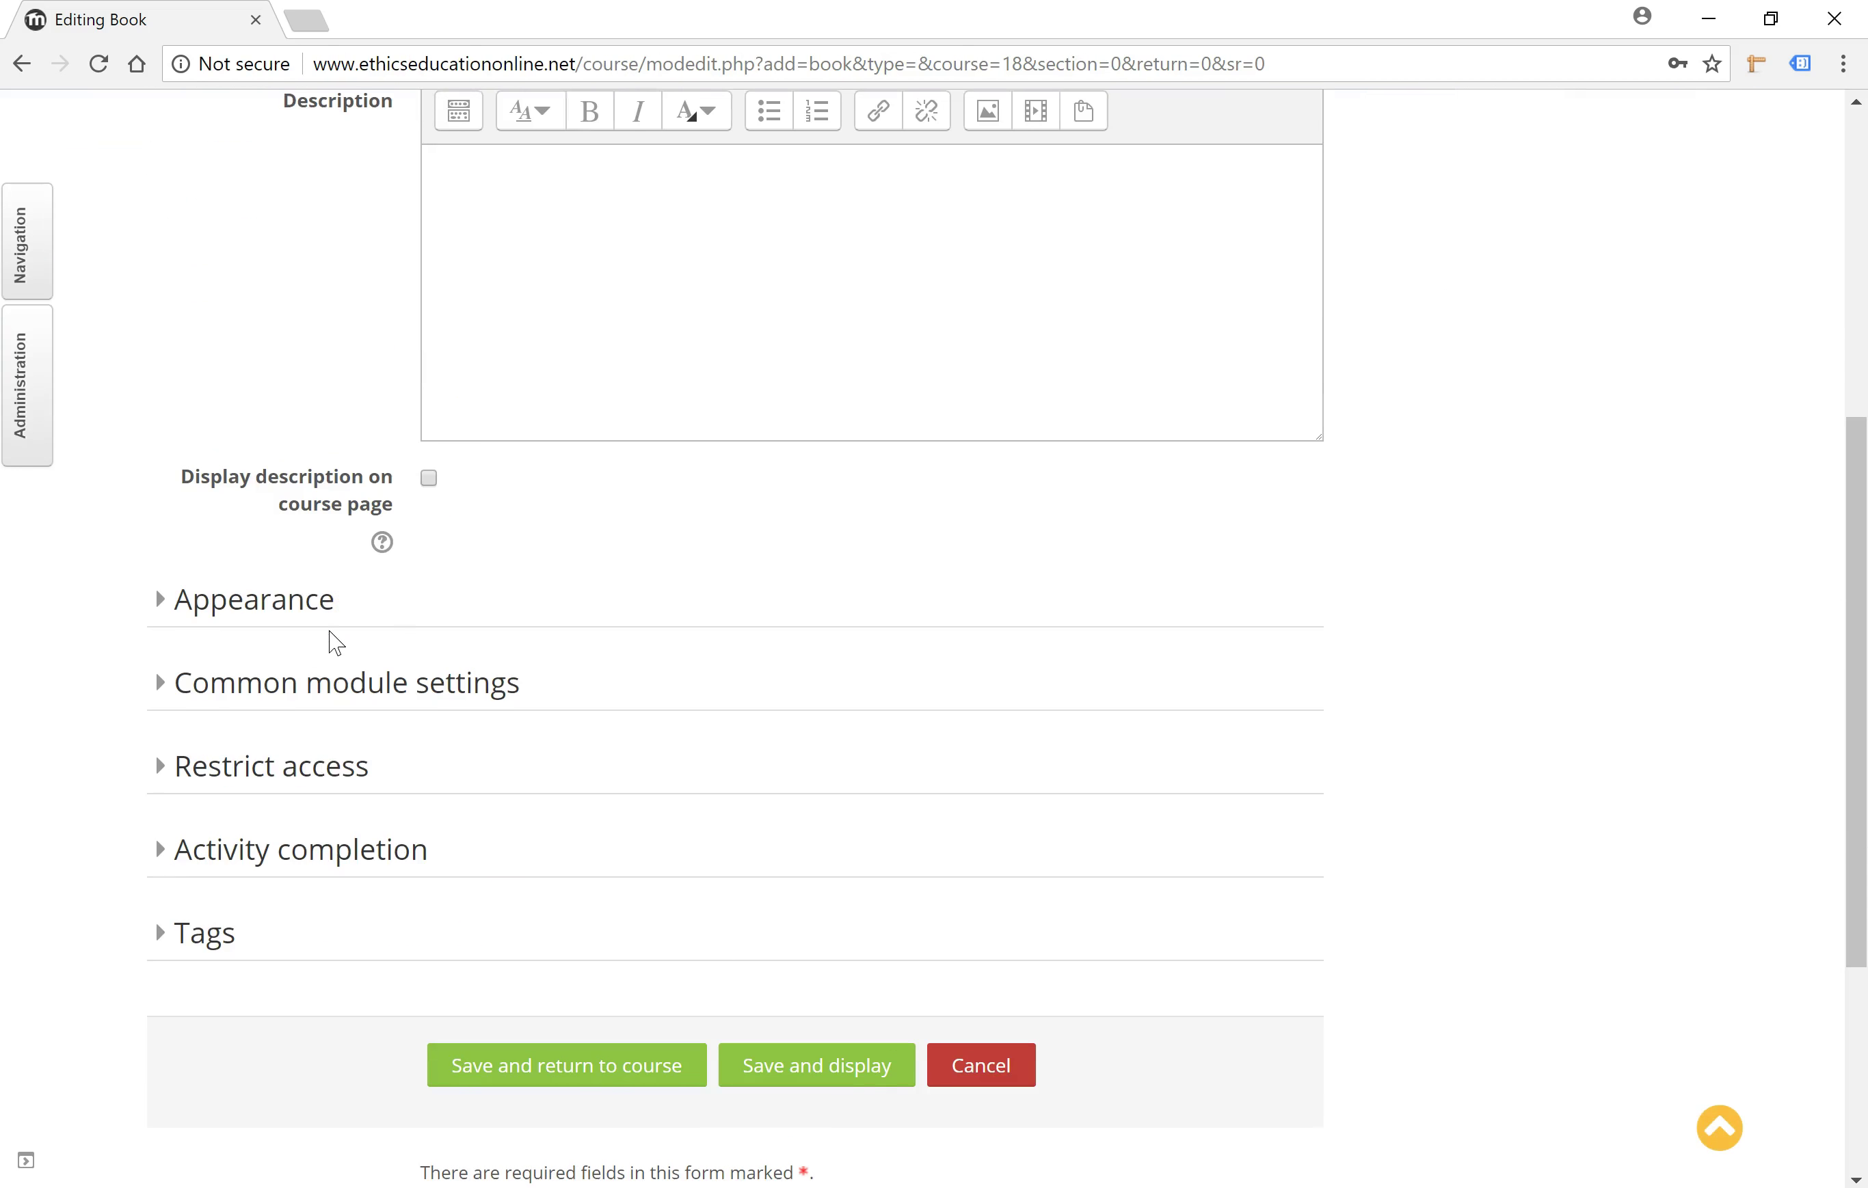
{"action": "scroll", "coordinate": [338, 694], "scroll_direction": "down", "scroll_amount": 2}
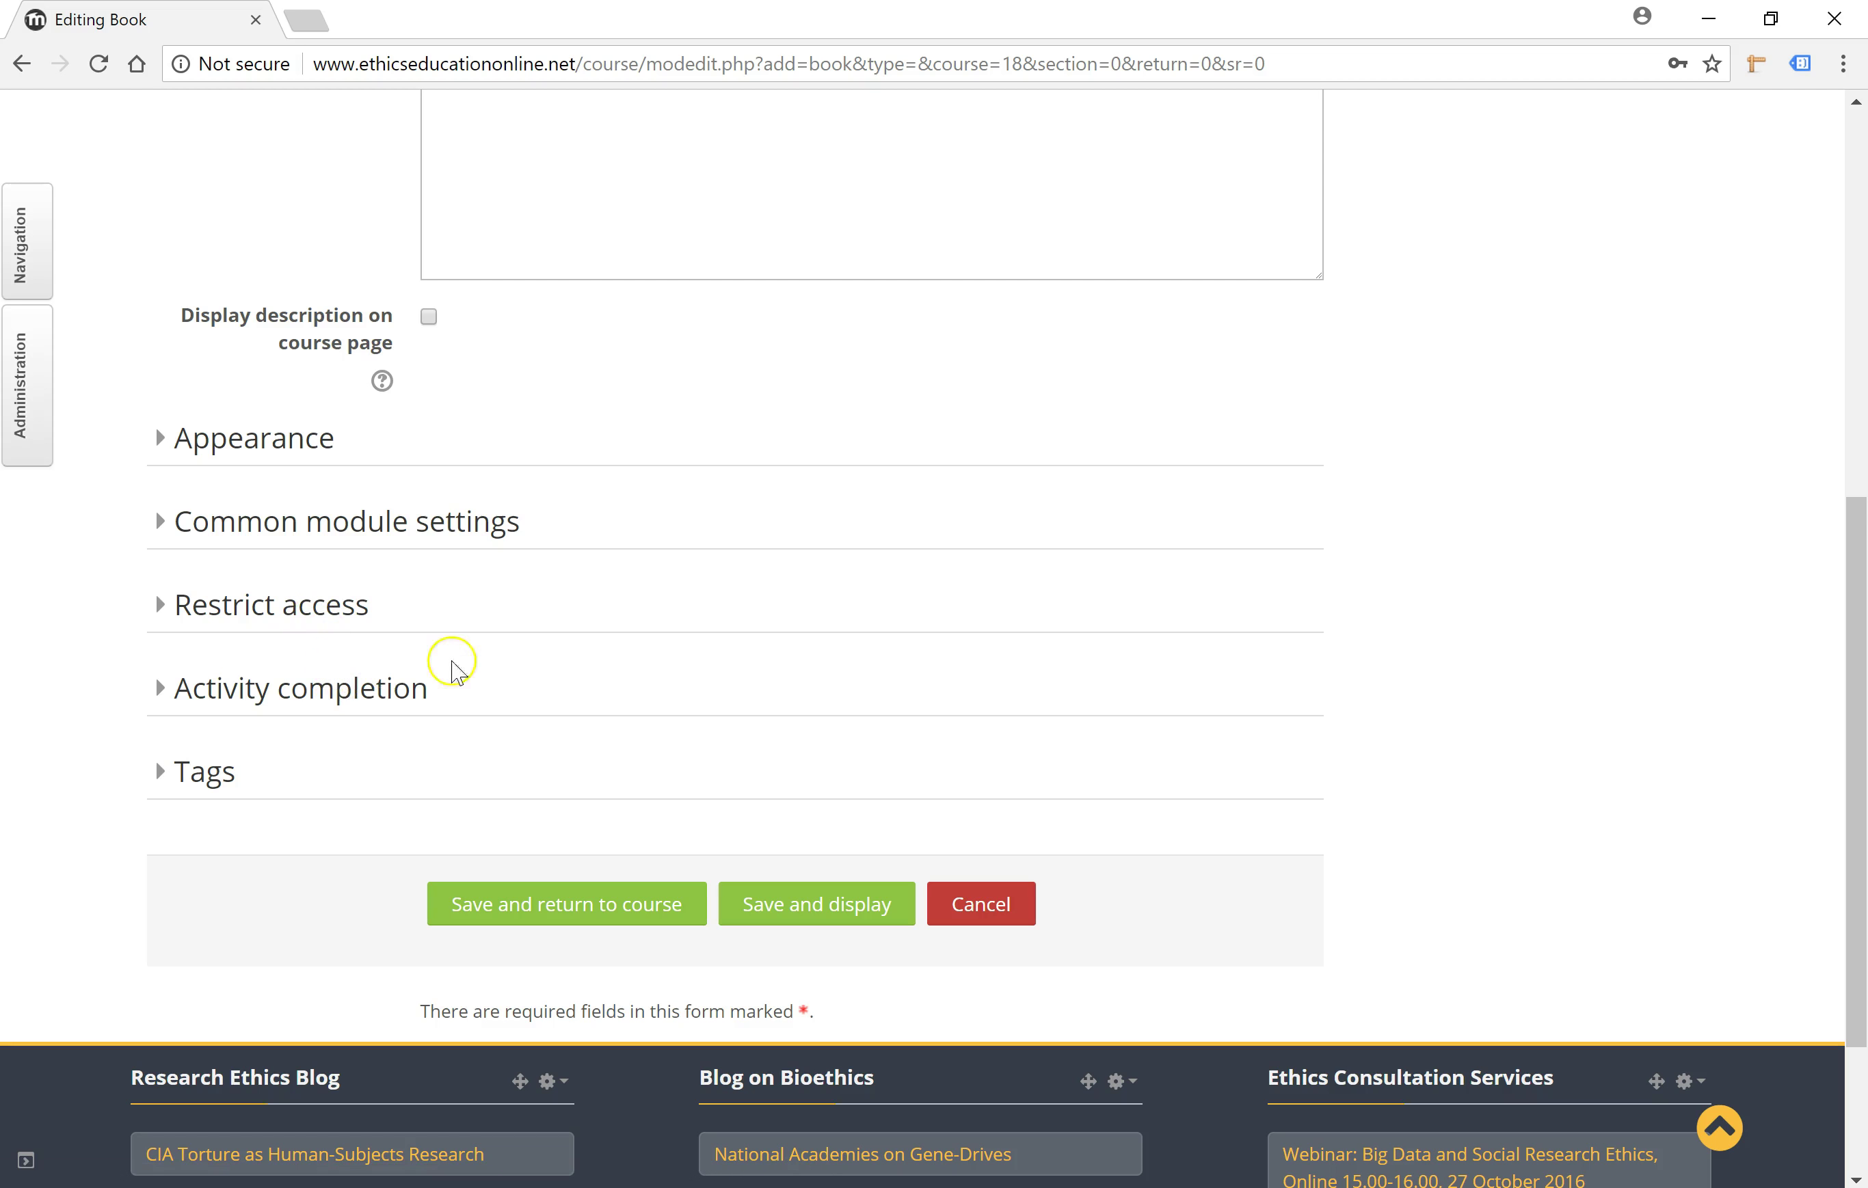
{"action": "left_click", "coordinate": [340, 692]}
{"action": "left_click", "coordinate": [339, 692]}
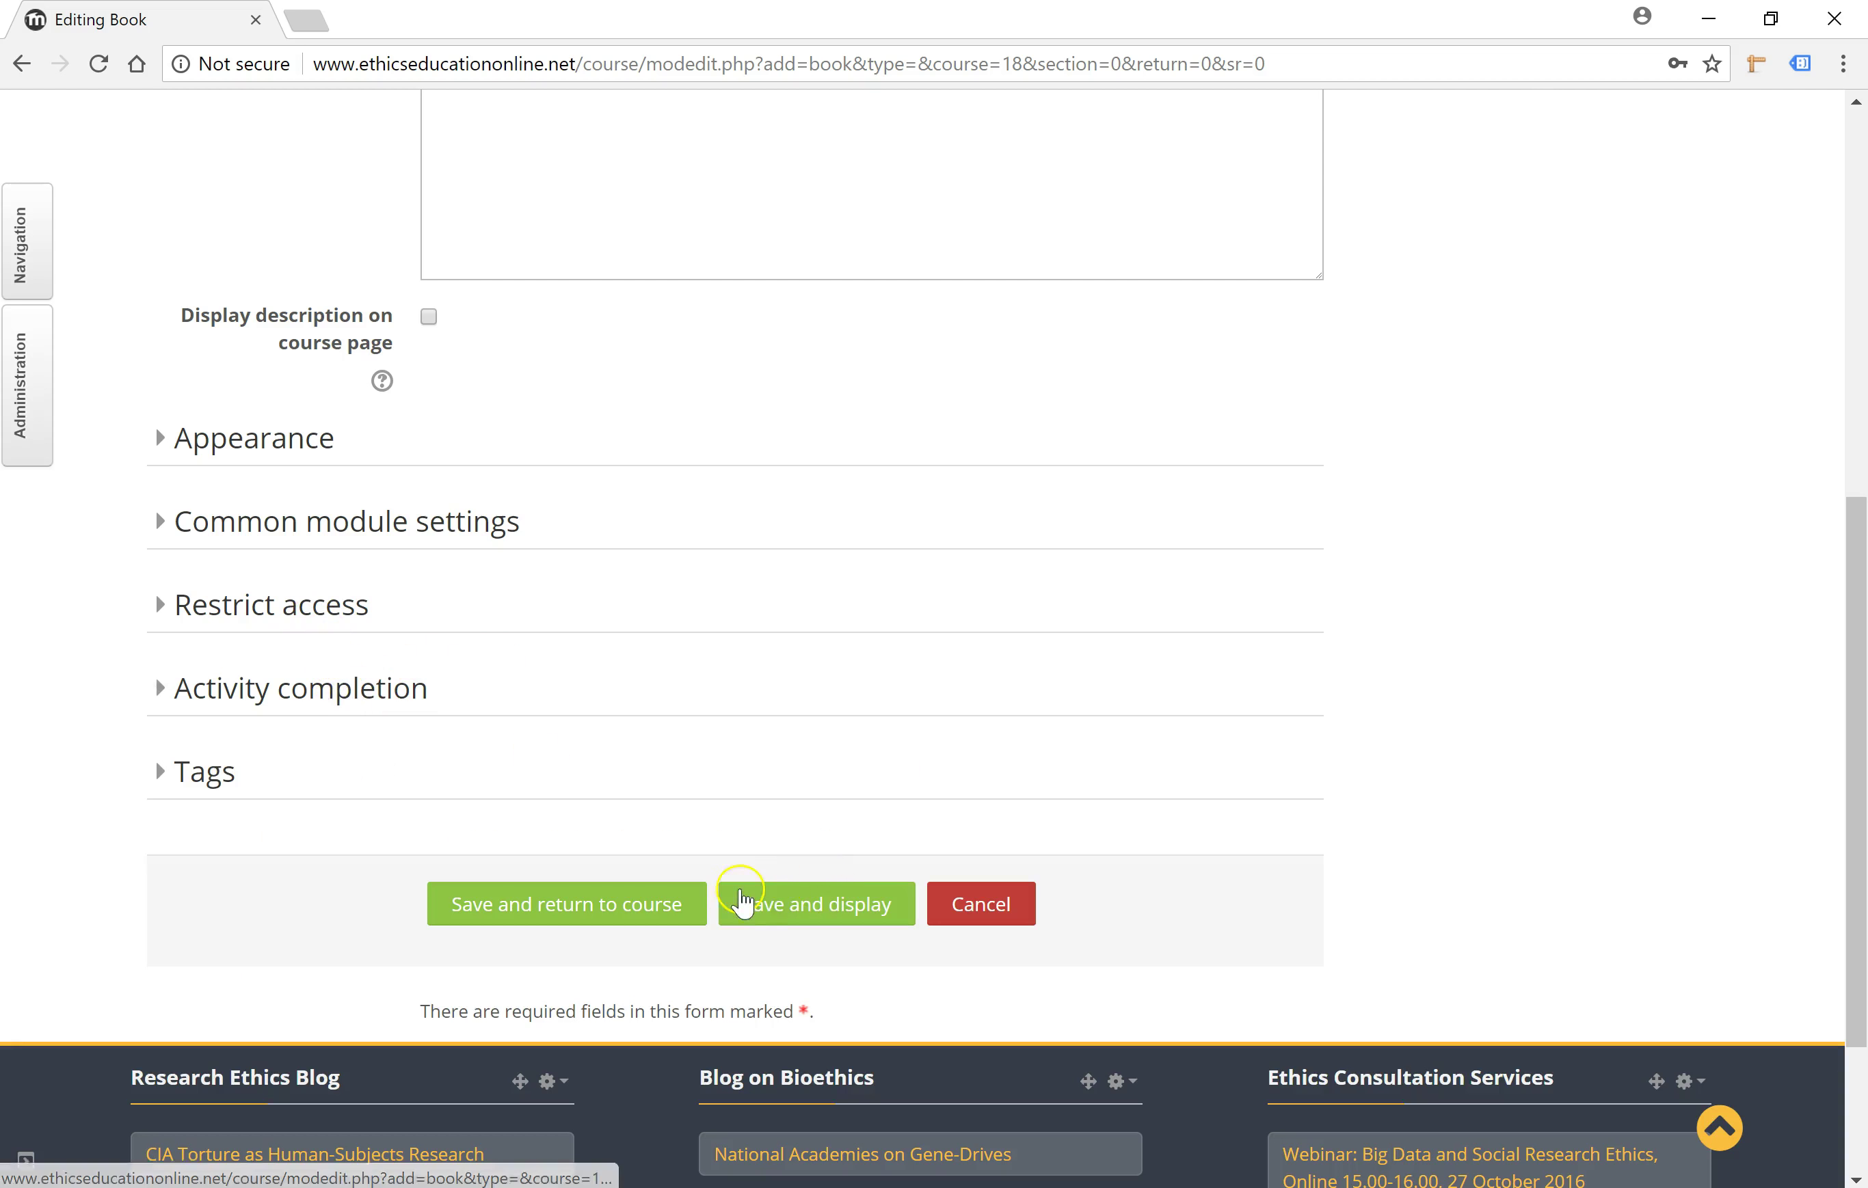
{"action": "left_click", "coordinate": [791, 907]}
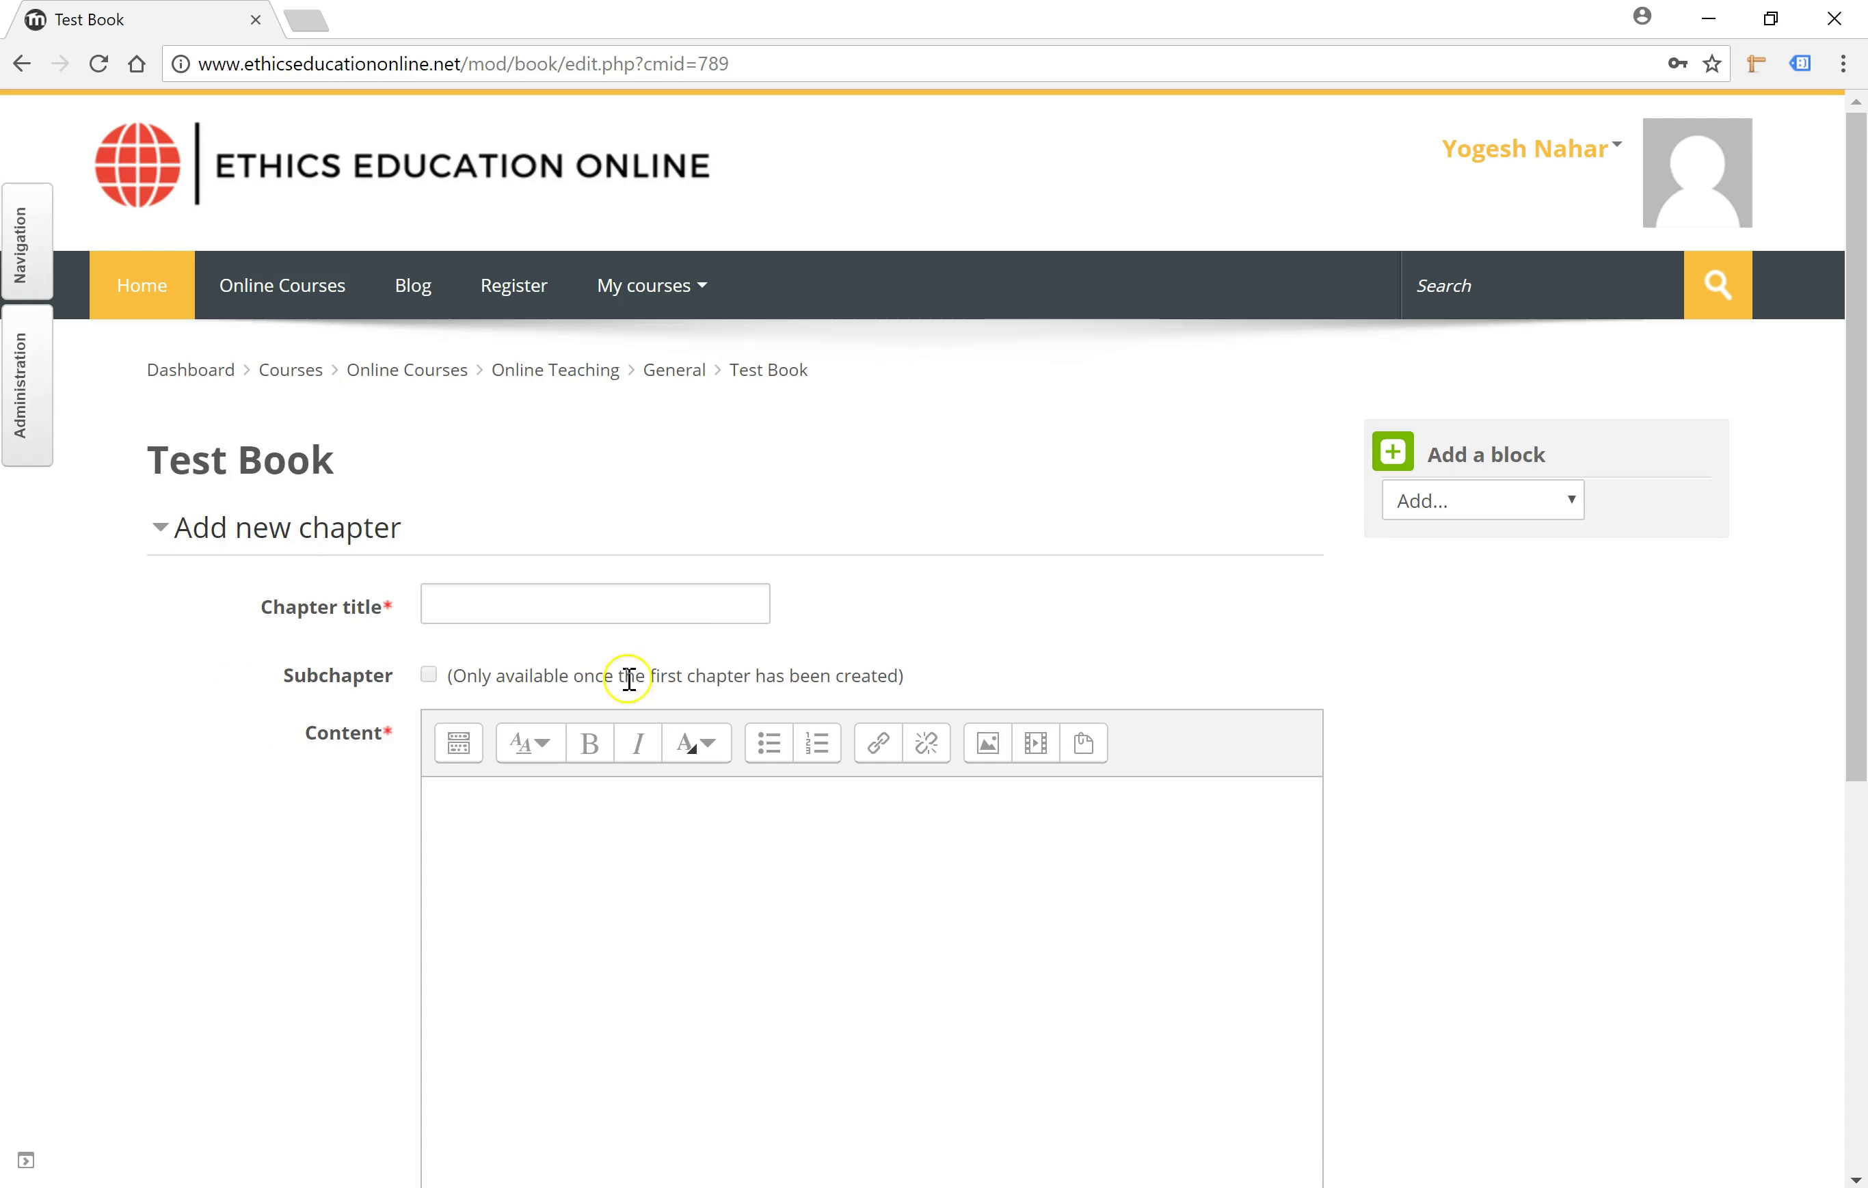
Save a chapter titled 'Chapter 1: Introduction' with the content 'Intro goes here.'
{"action": "left_click", "coordinate": [588, 606]}
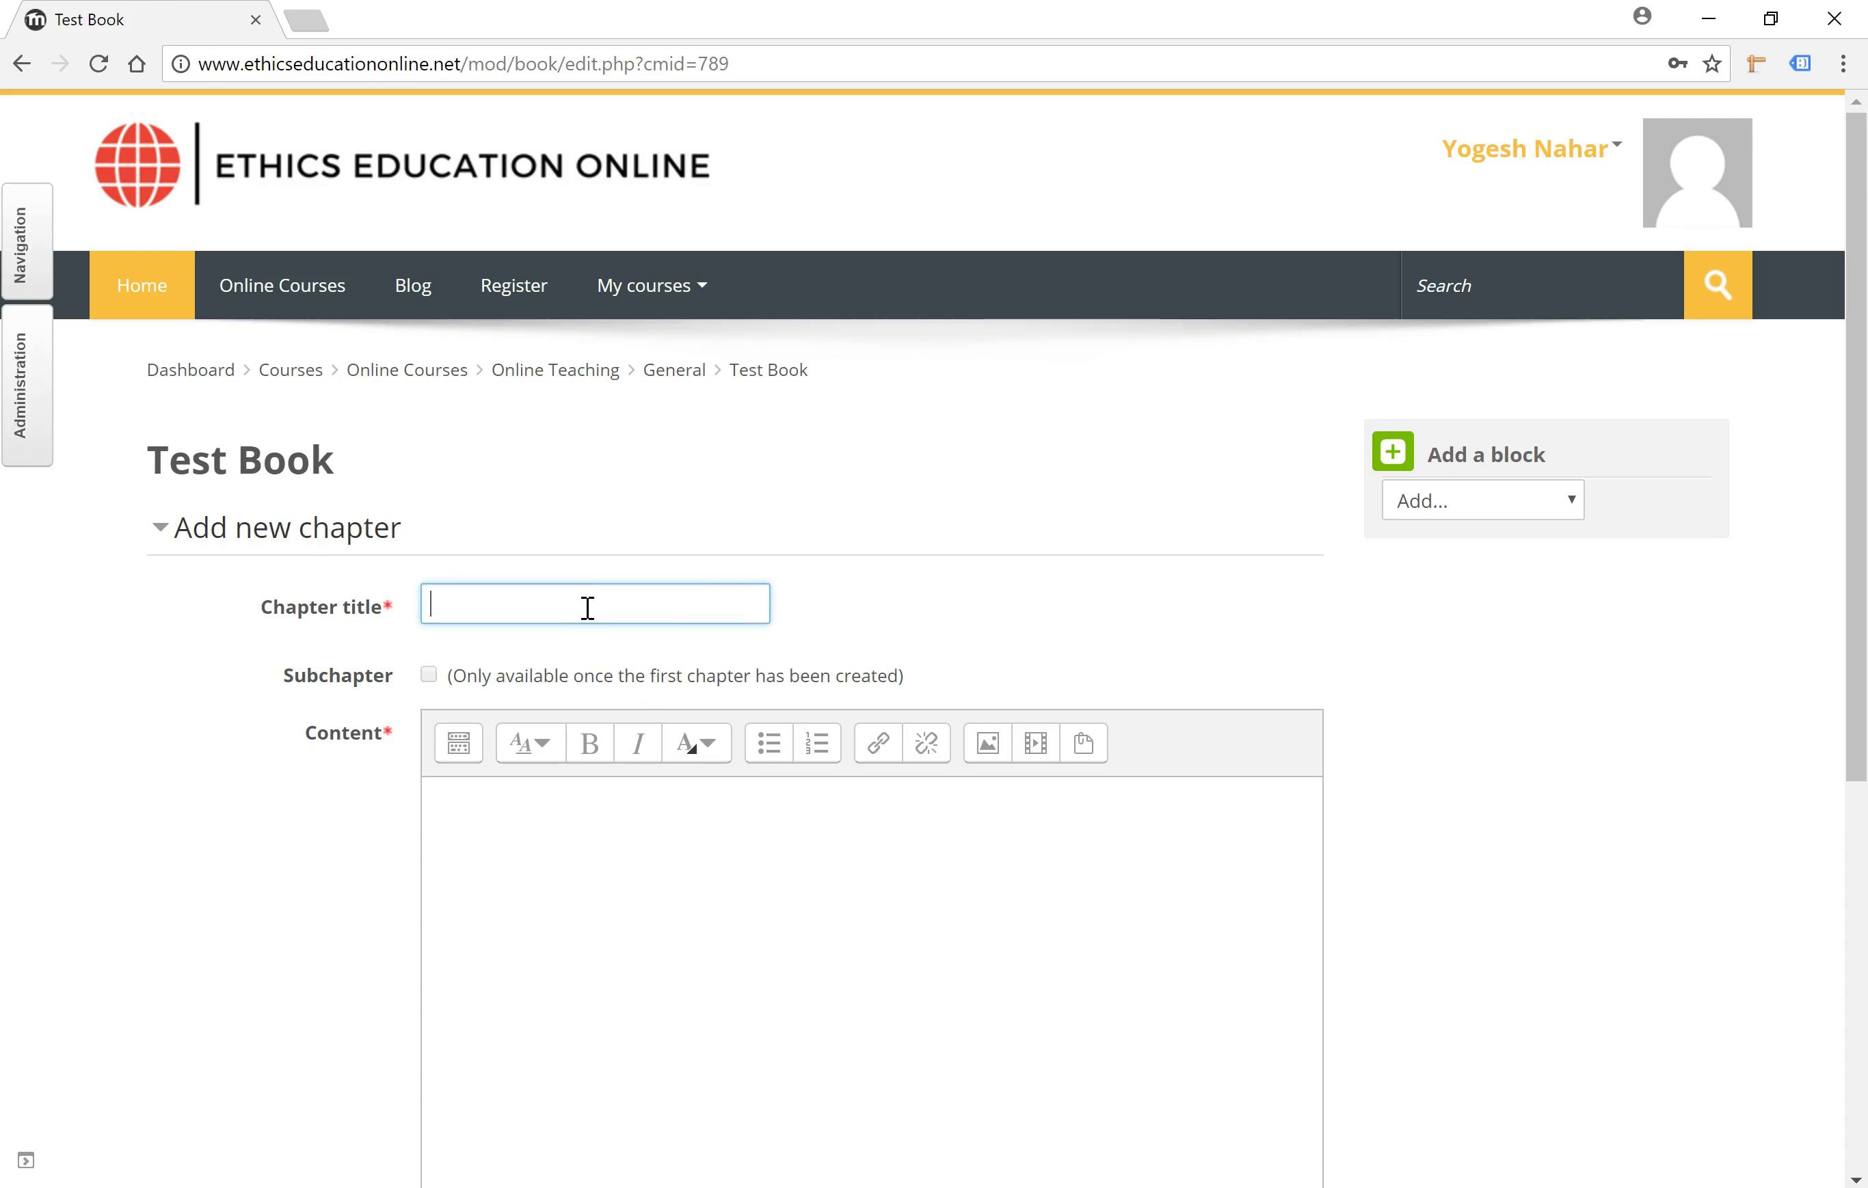
{"action": "type", "text": "Chapter 1"}
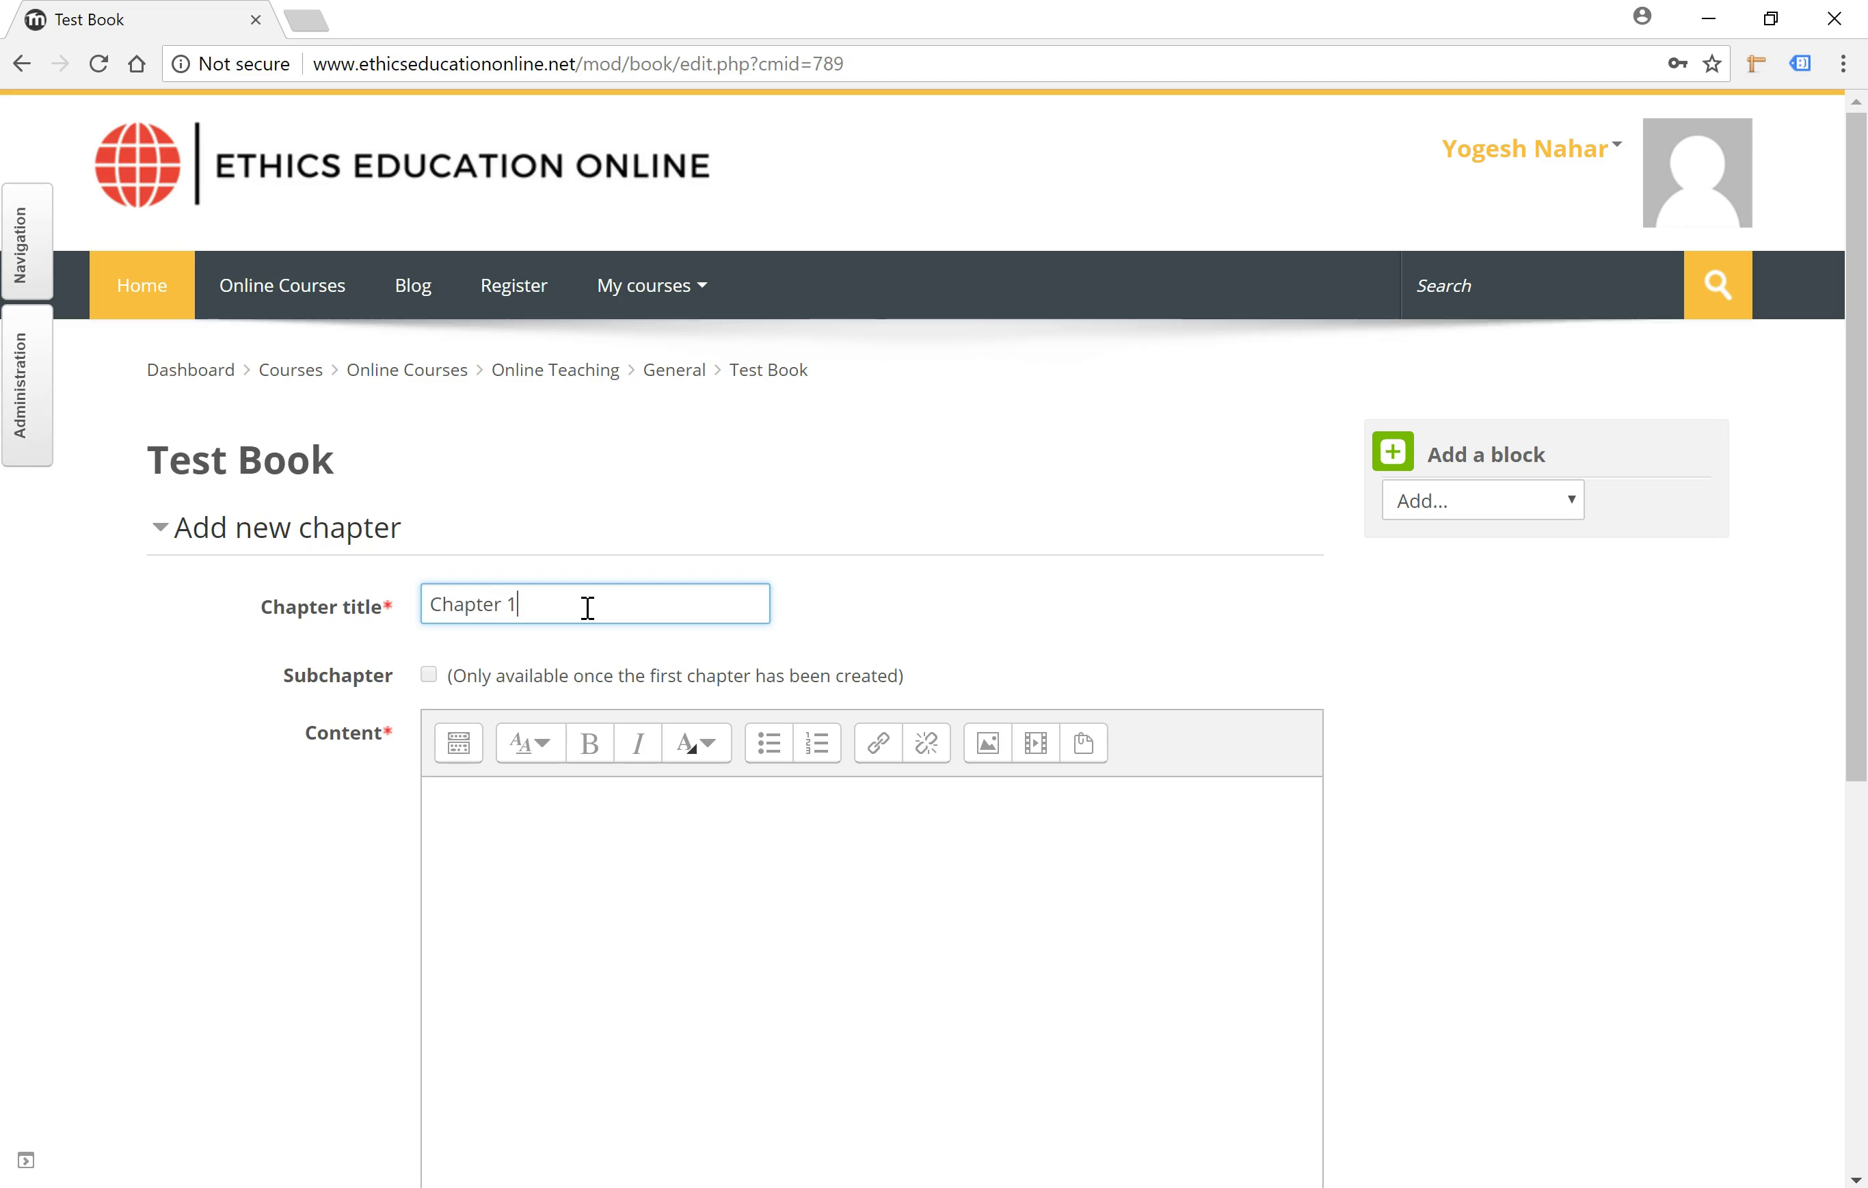
{"action": "type", "text": ": Introduction"}
{"action": "scroll", "coordinate": [587, 609], "scroll_direction": "down", "scroll_amount": 3}
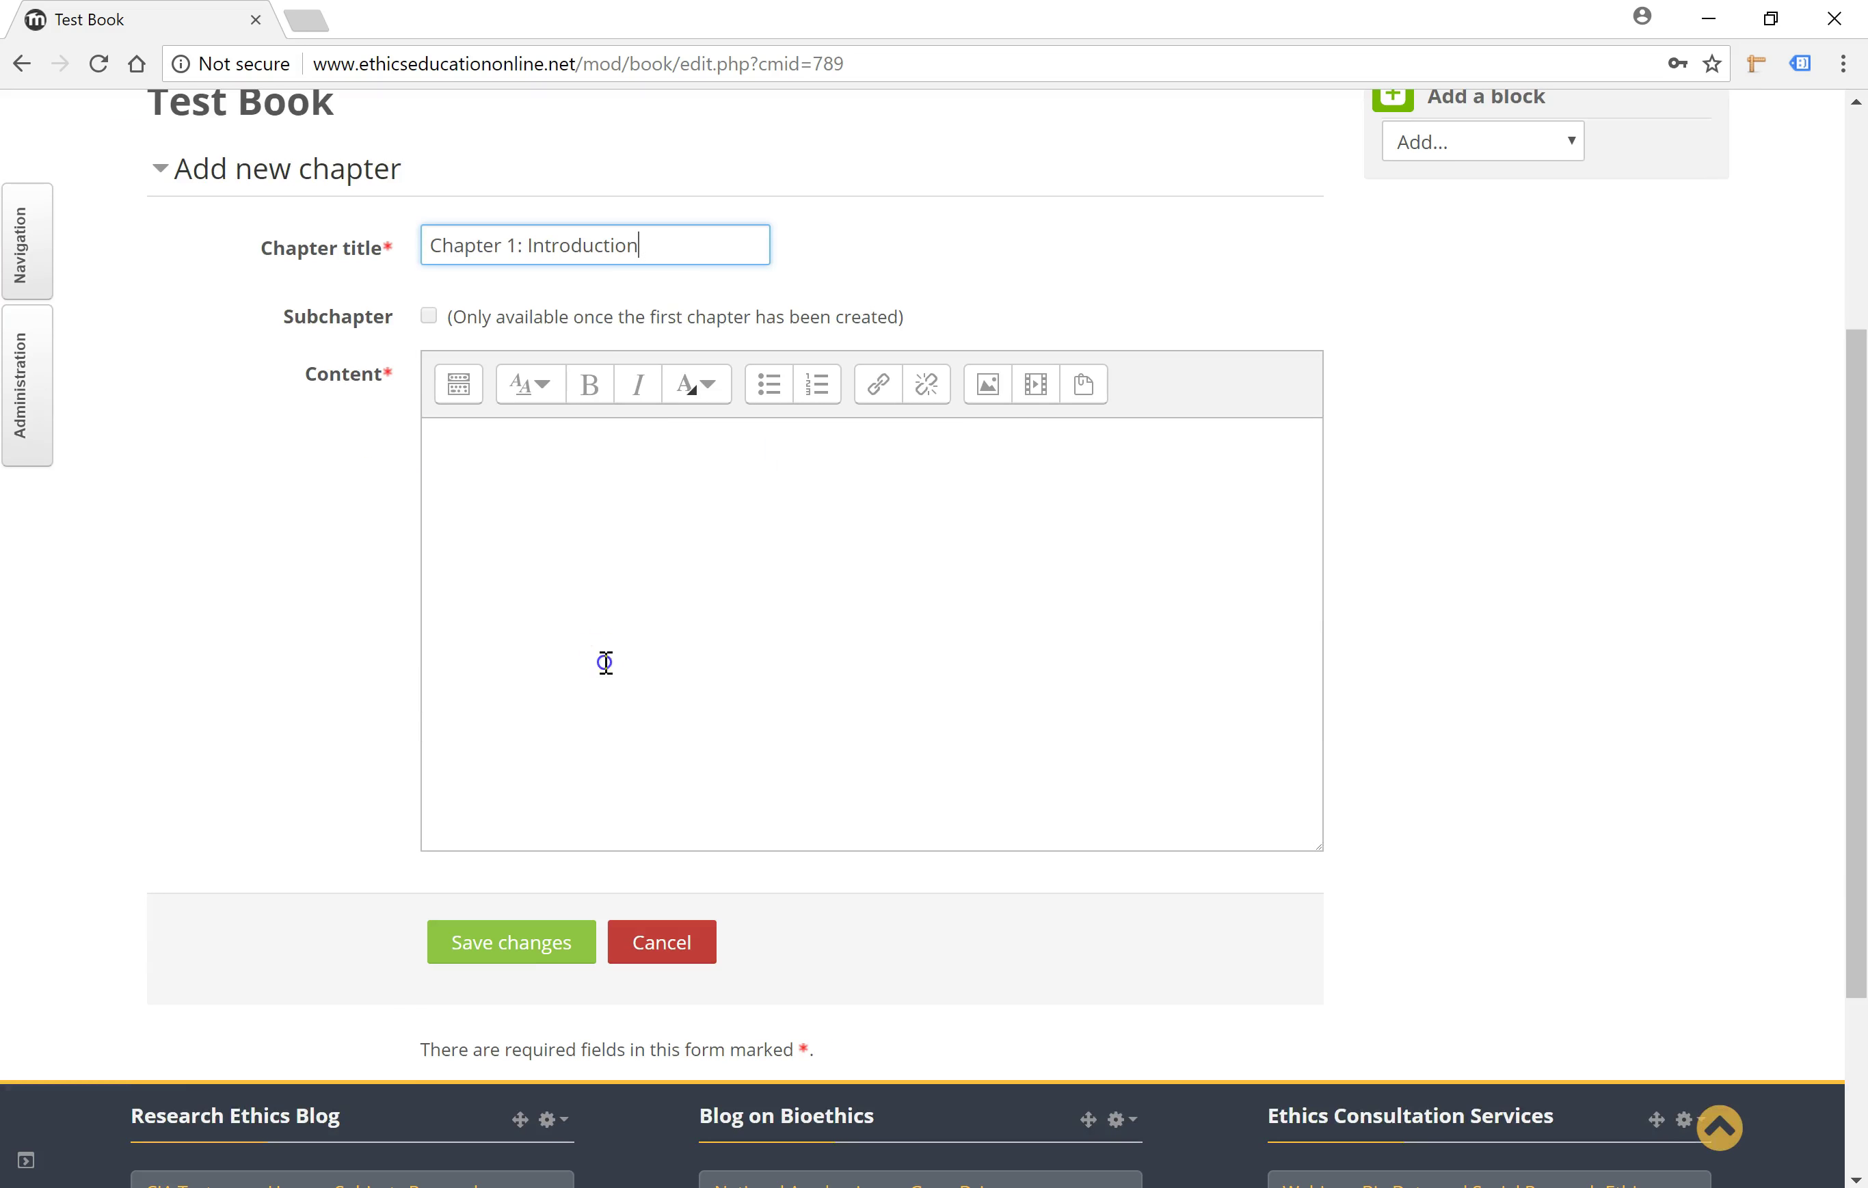
{"action": "left_click", "coordinate": [606, 663]}
{"action": "type", "text": "Intro goes here."}
{"action": "key", "text": "Return"}
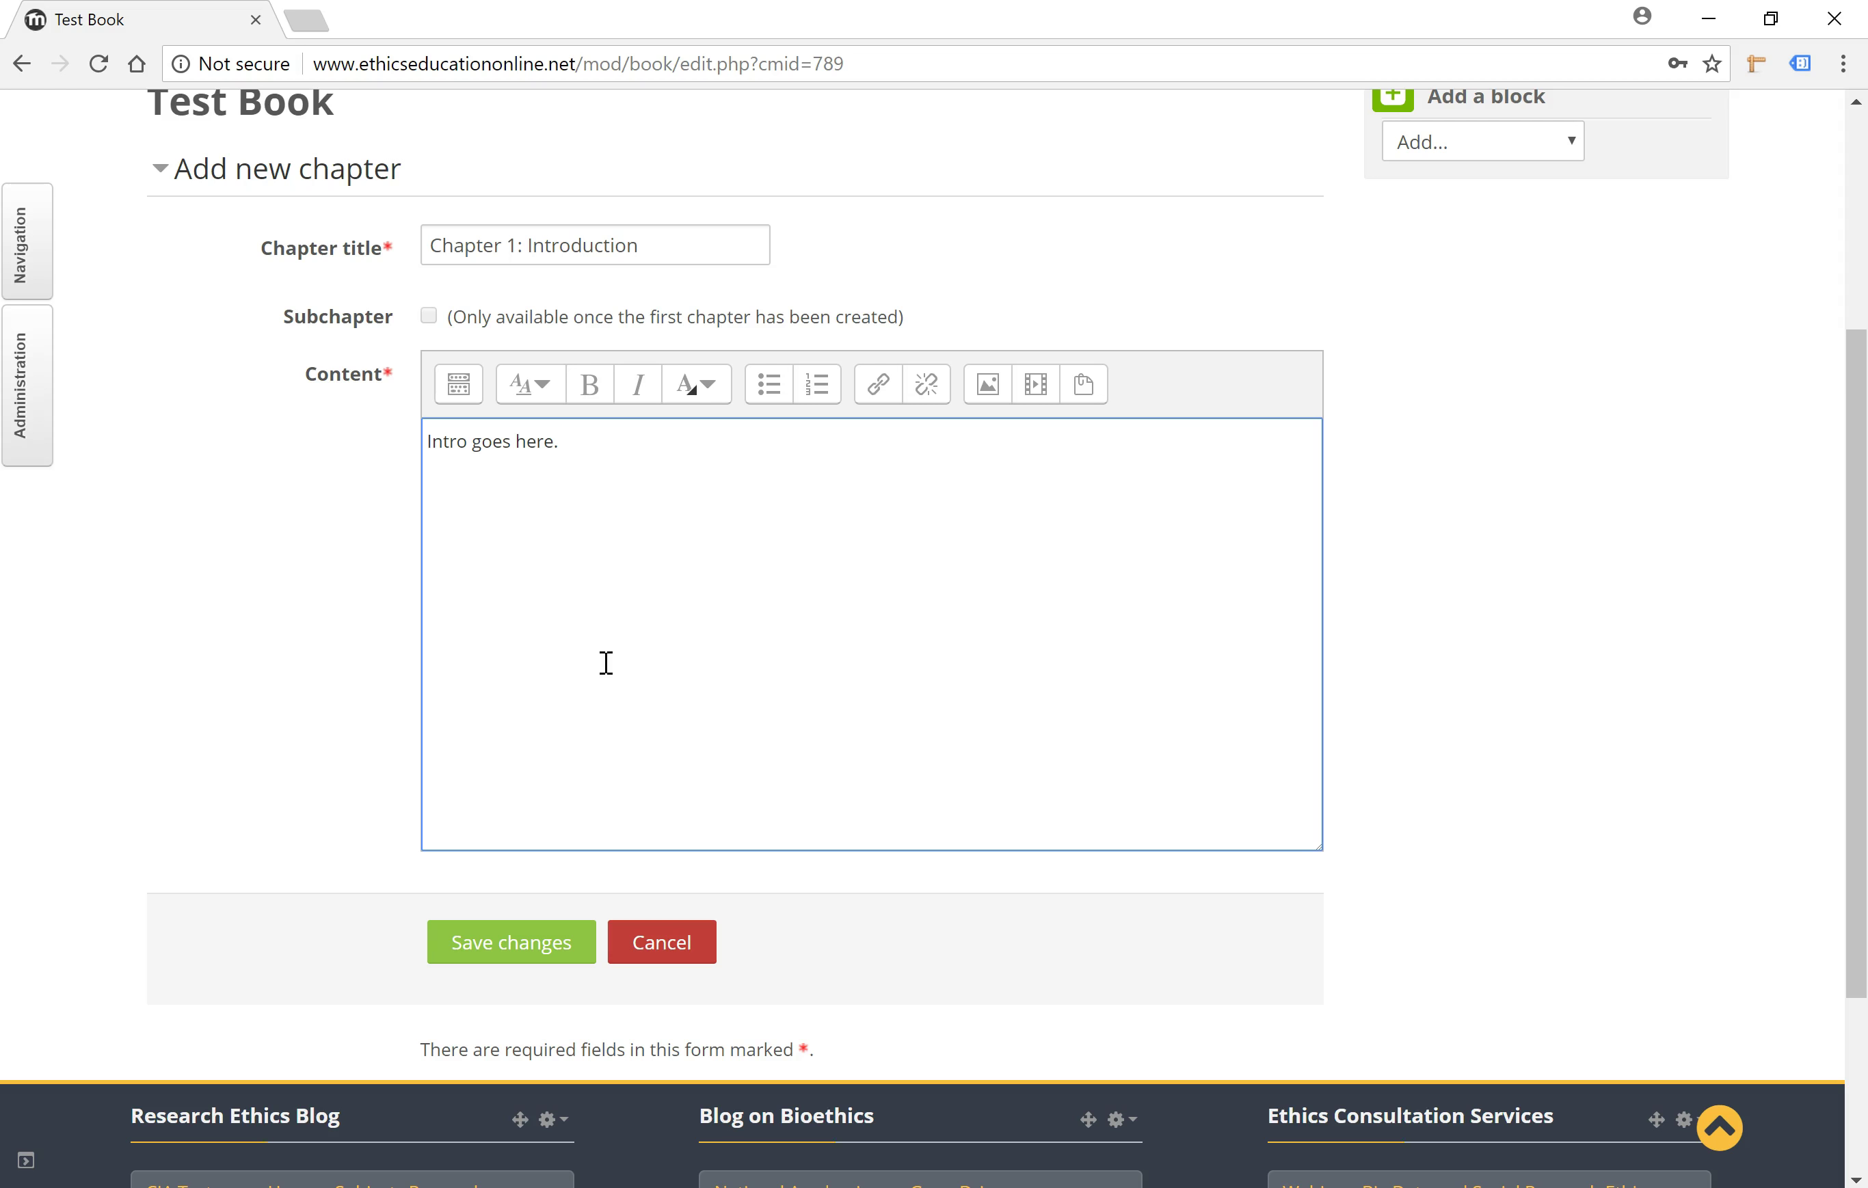
{"action": "left_click", "coordinate": [458, 383]}
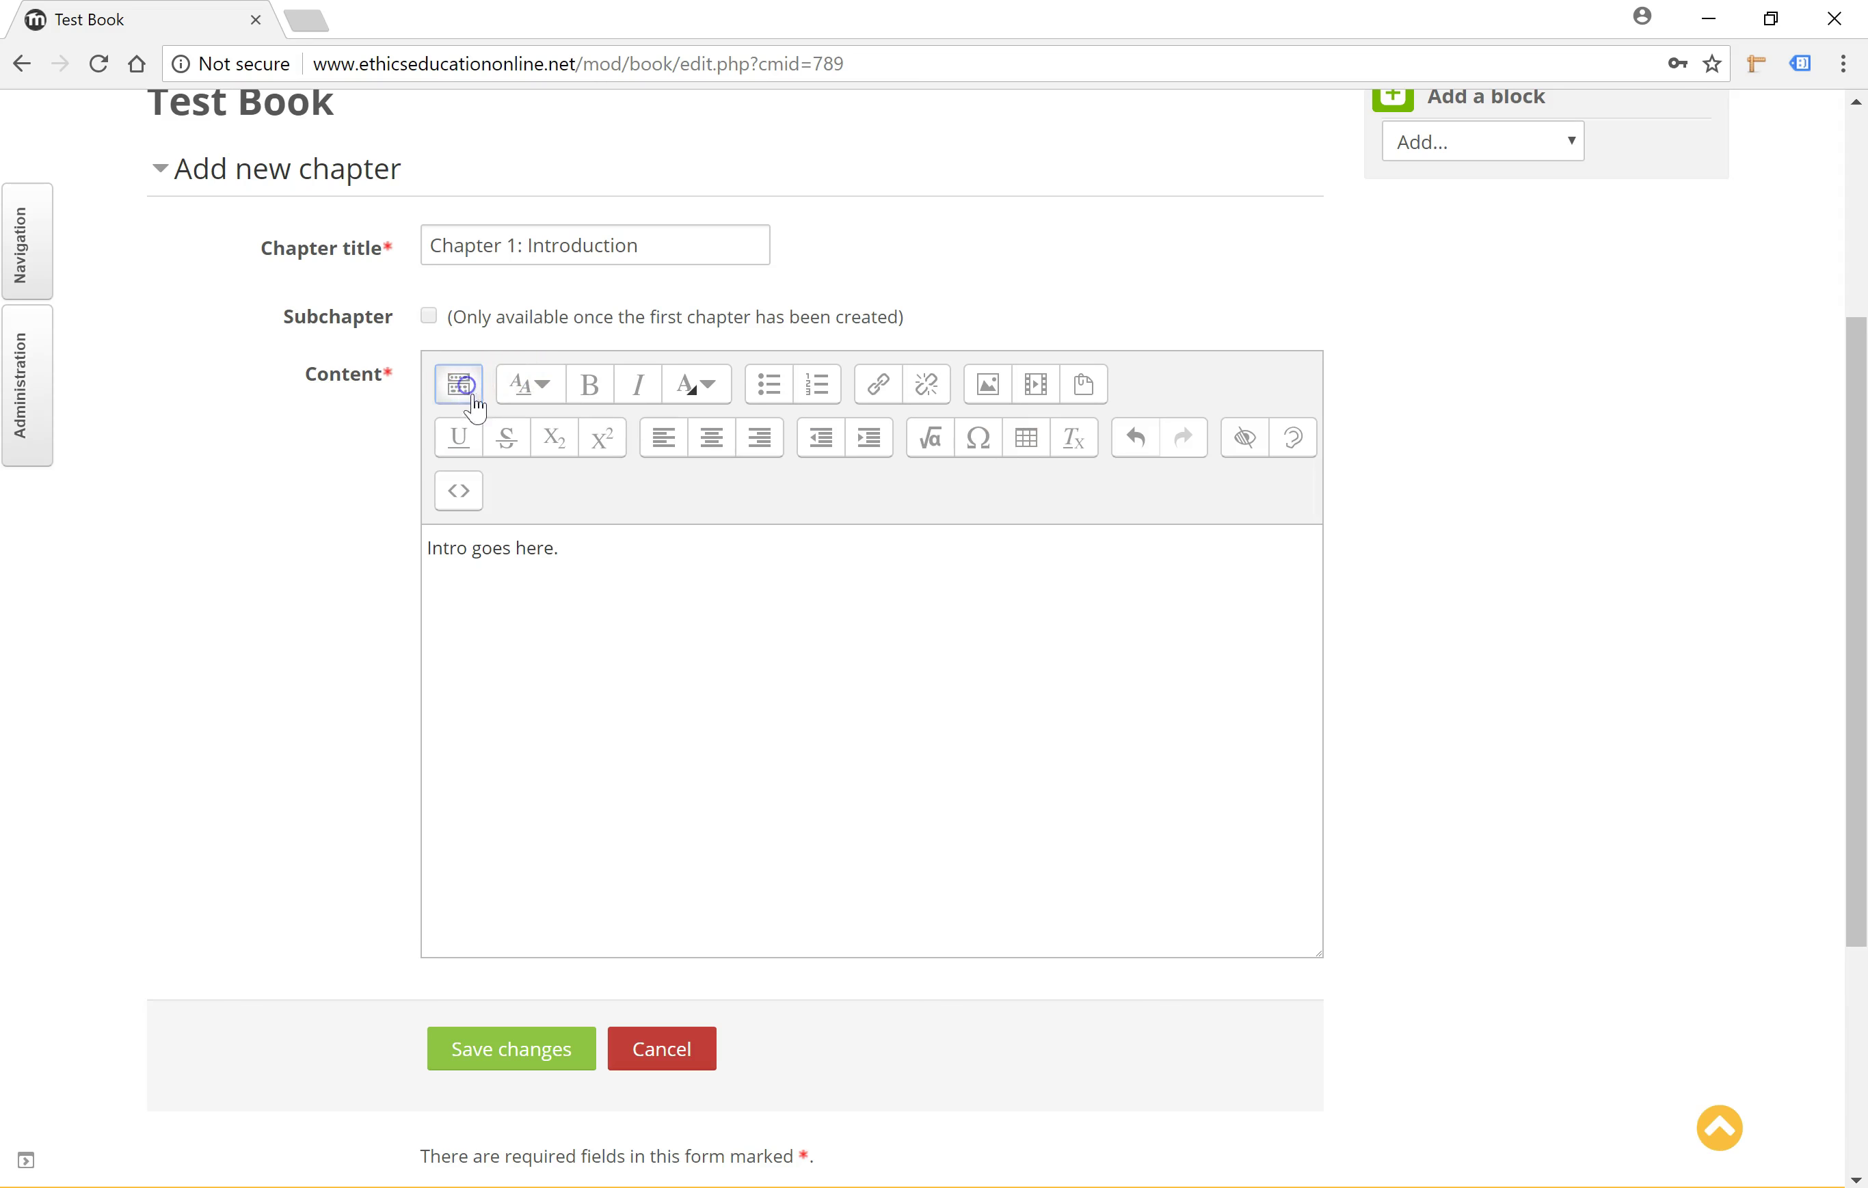
{"action": "scroll", "coordinate": [613, 788], "scroll_direction": "down", "scroll_amount": 3}
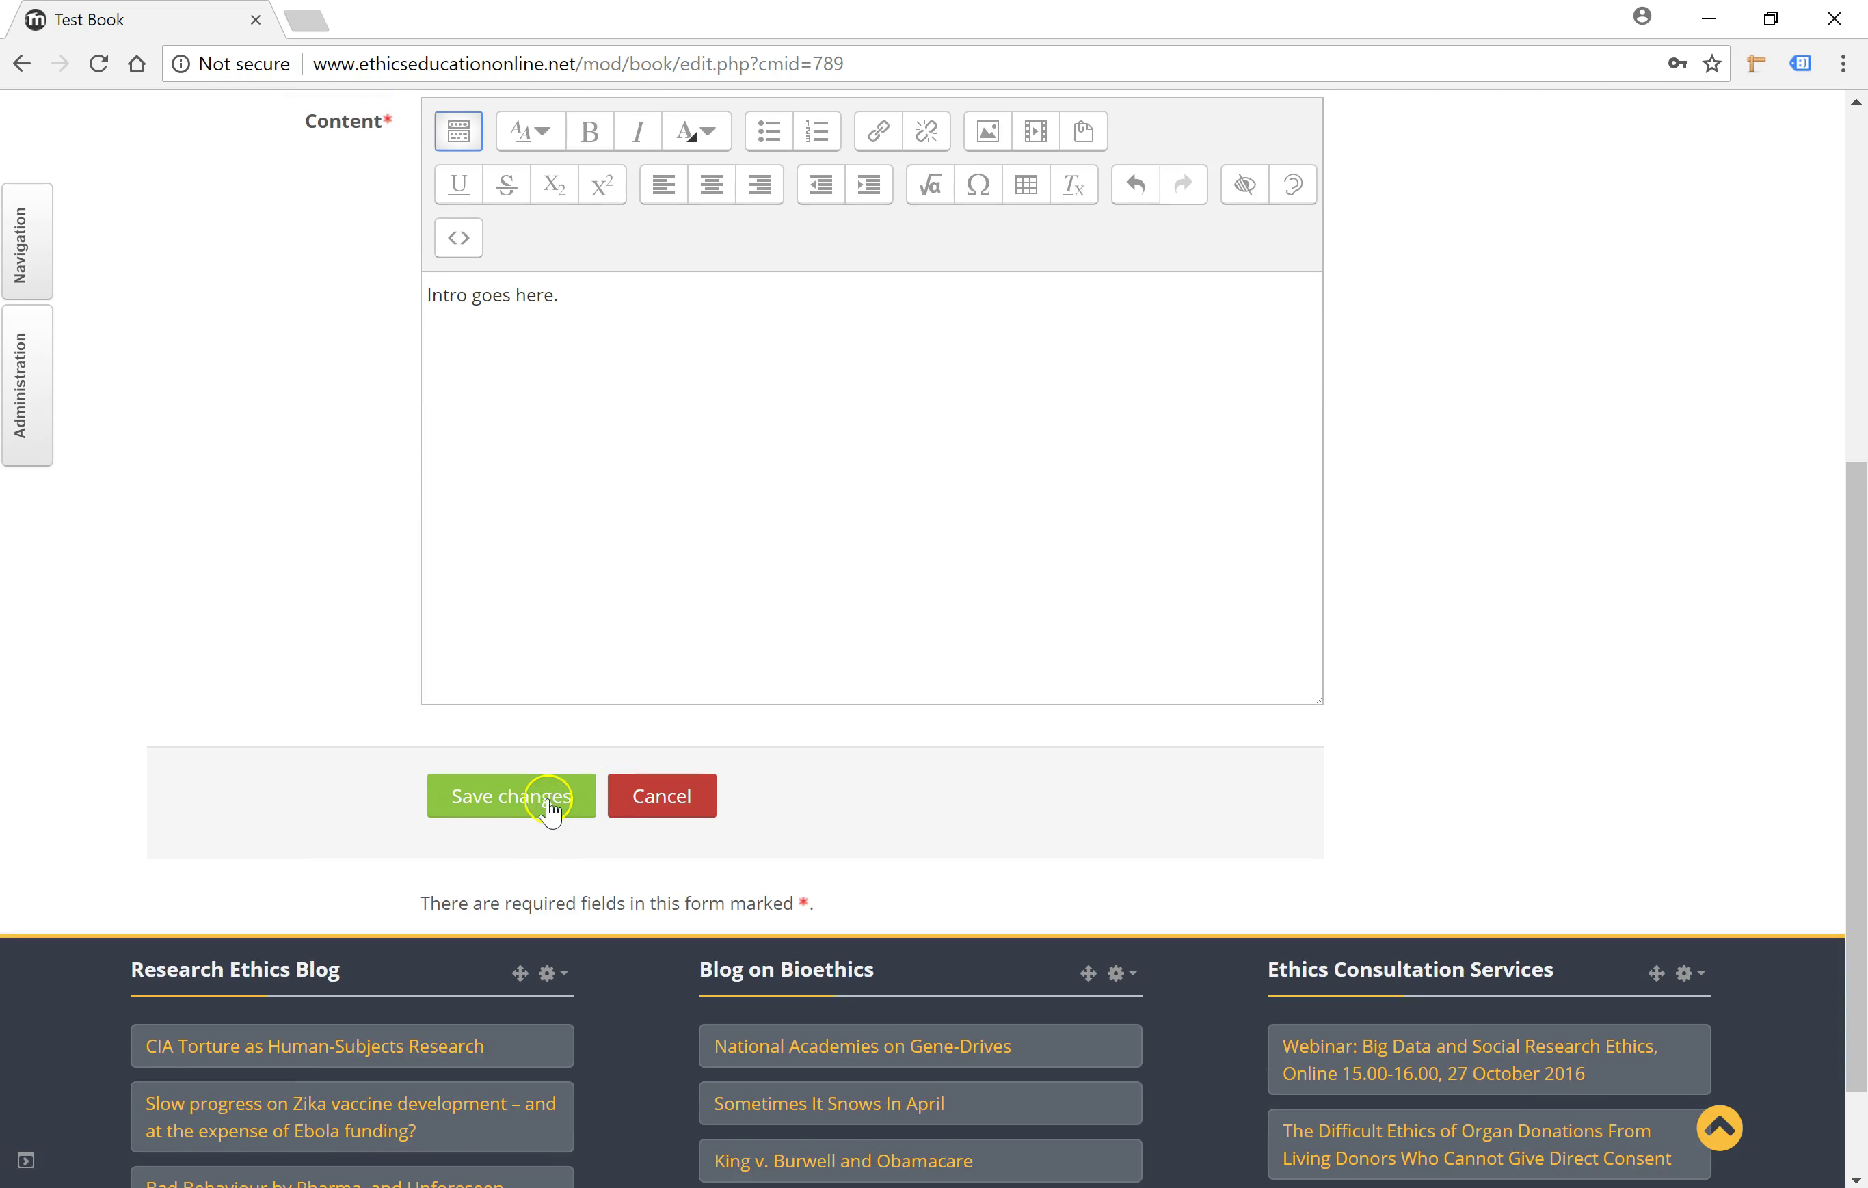
{"action": "left_click", "coordinate": [512, 796]}
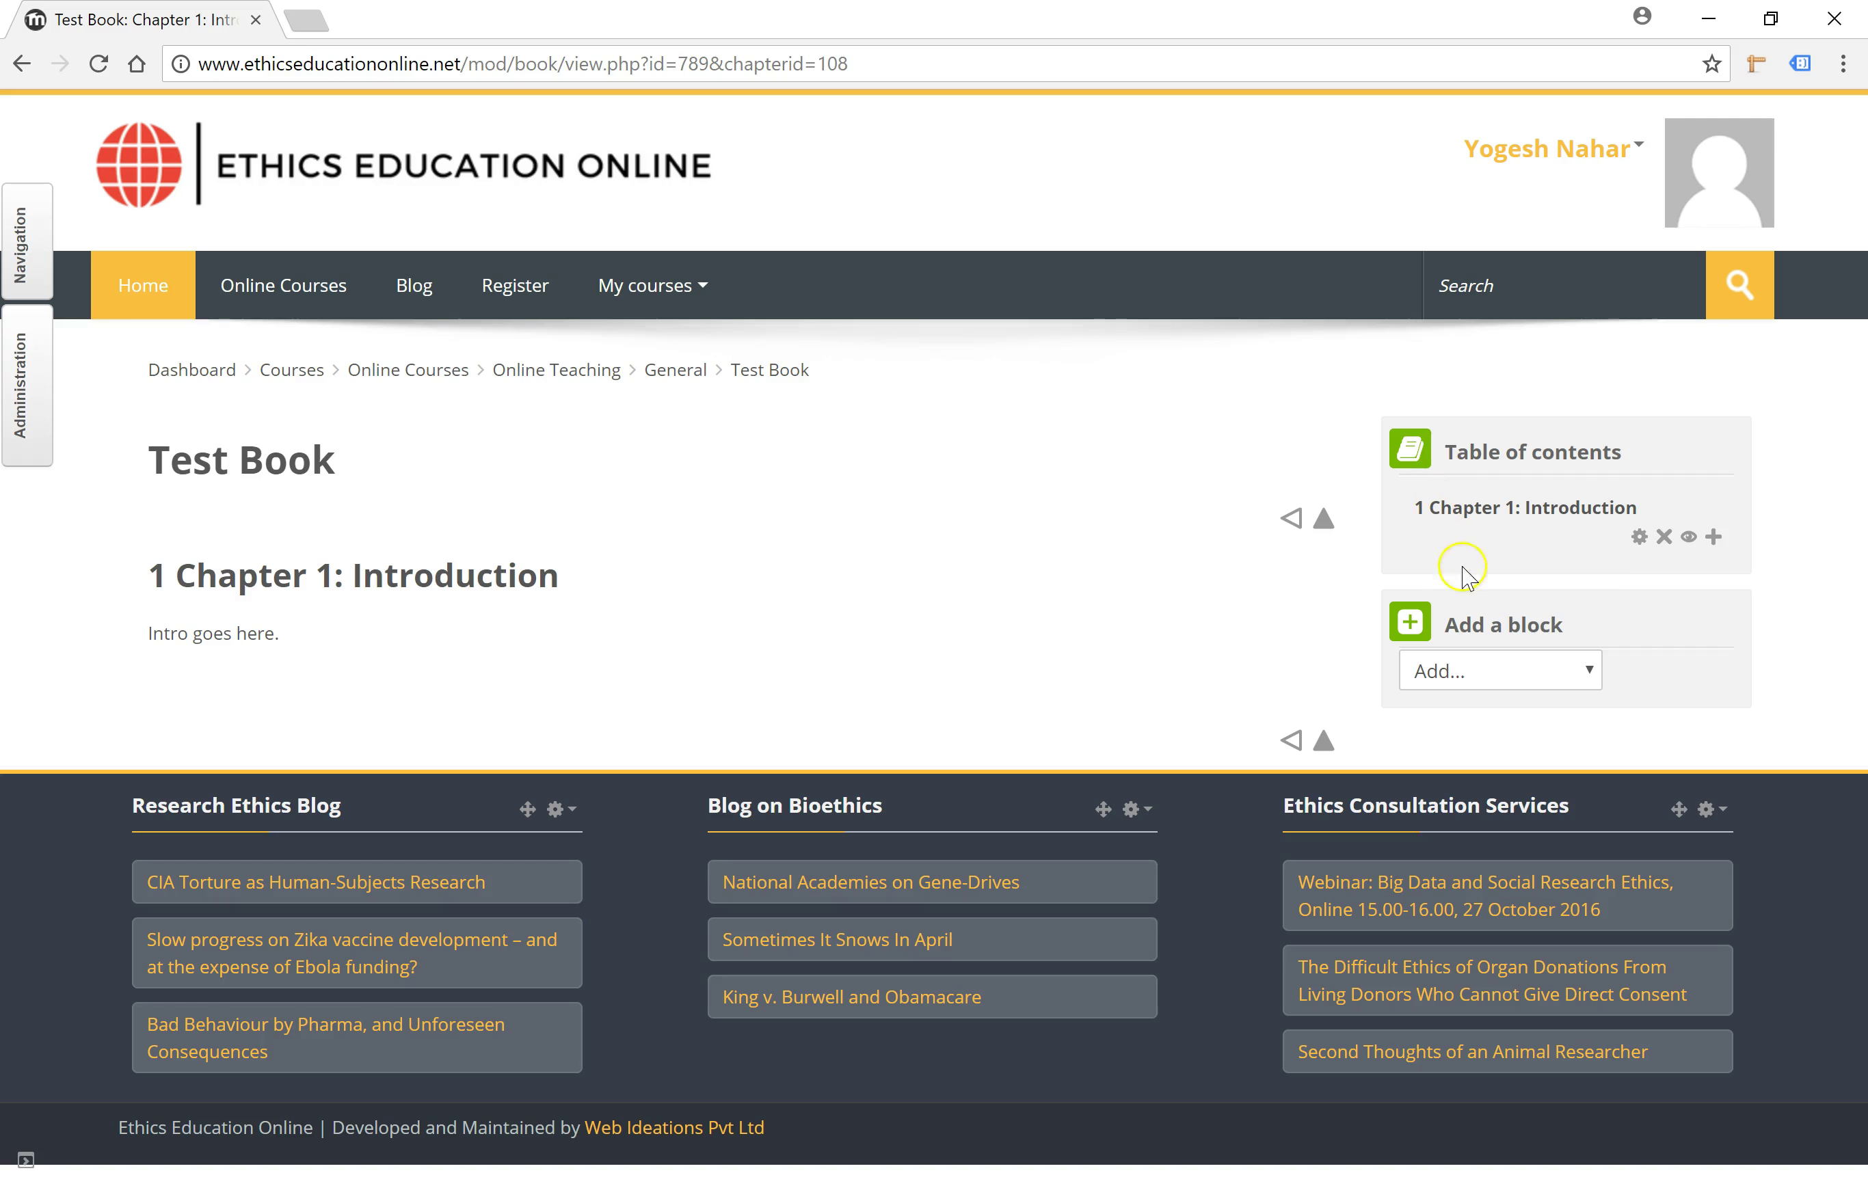
Use the Table of contents '+' icon under Chapter 1 to add a new chapter
{"action": "left_click", "coordinate": [1714, 540]}
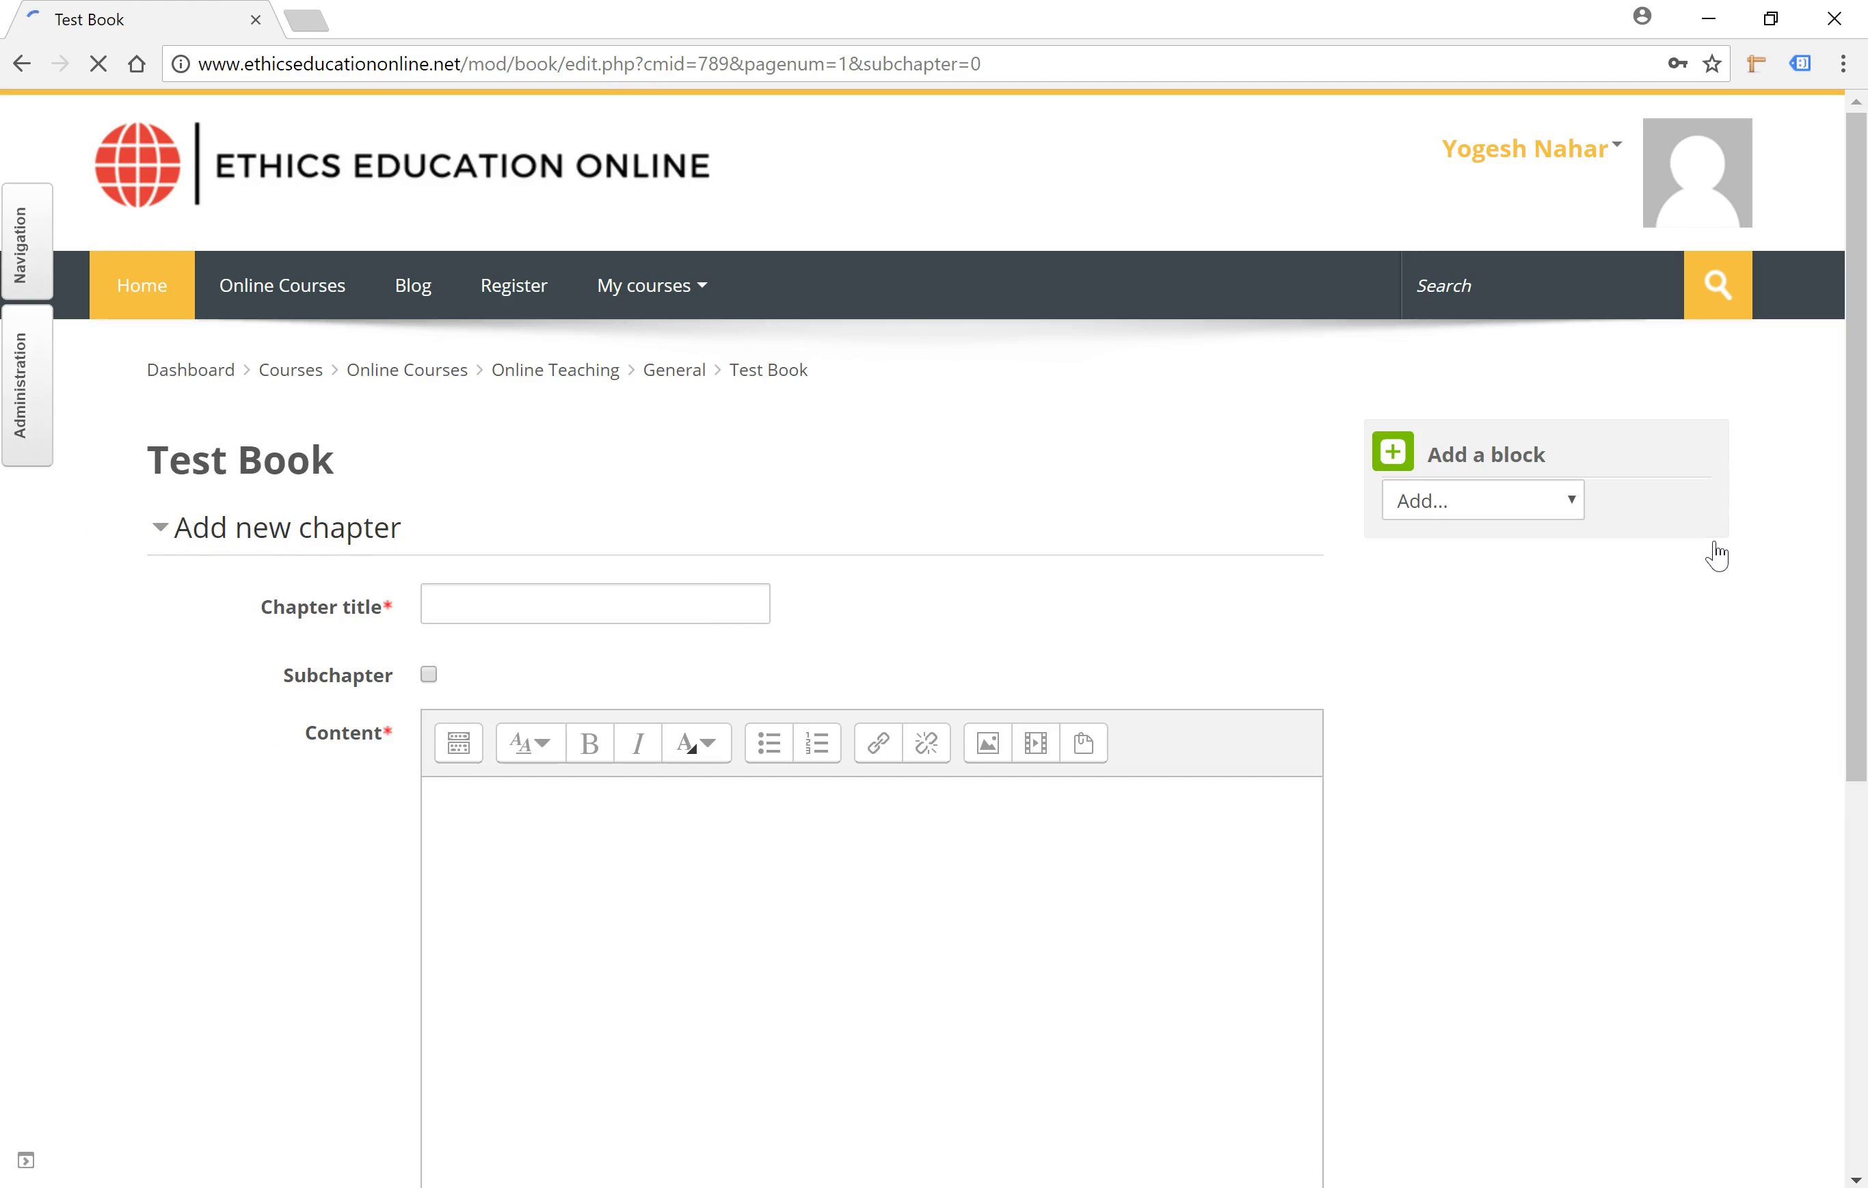
Save a chapter titled 'Chapter 2' with the content 'Chapter 2 content goes here.'
{"action": "left_click", "coordinate": [665, 609]}
{"action": "type", "text": "Chapter 2"}
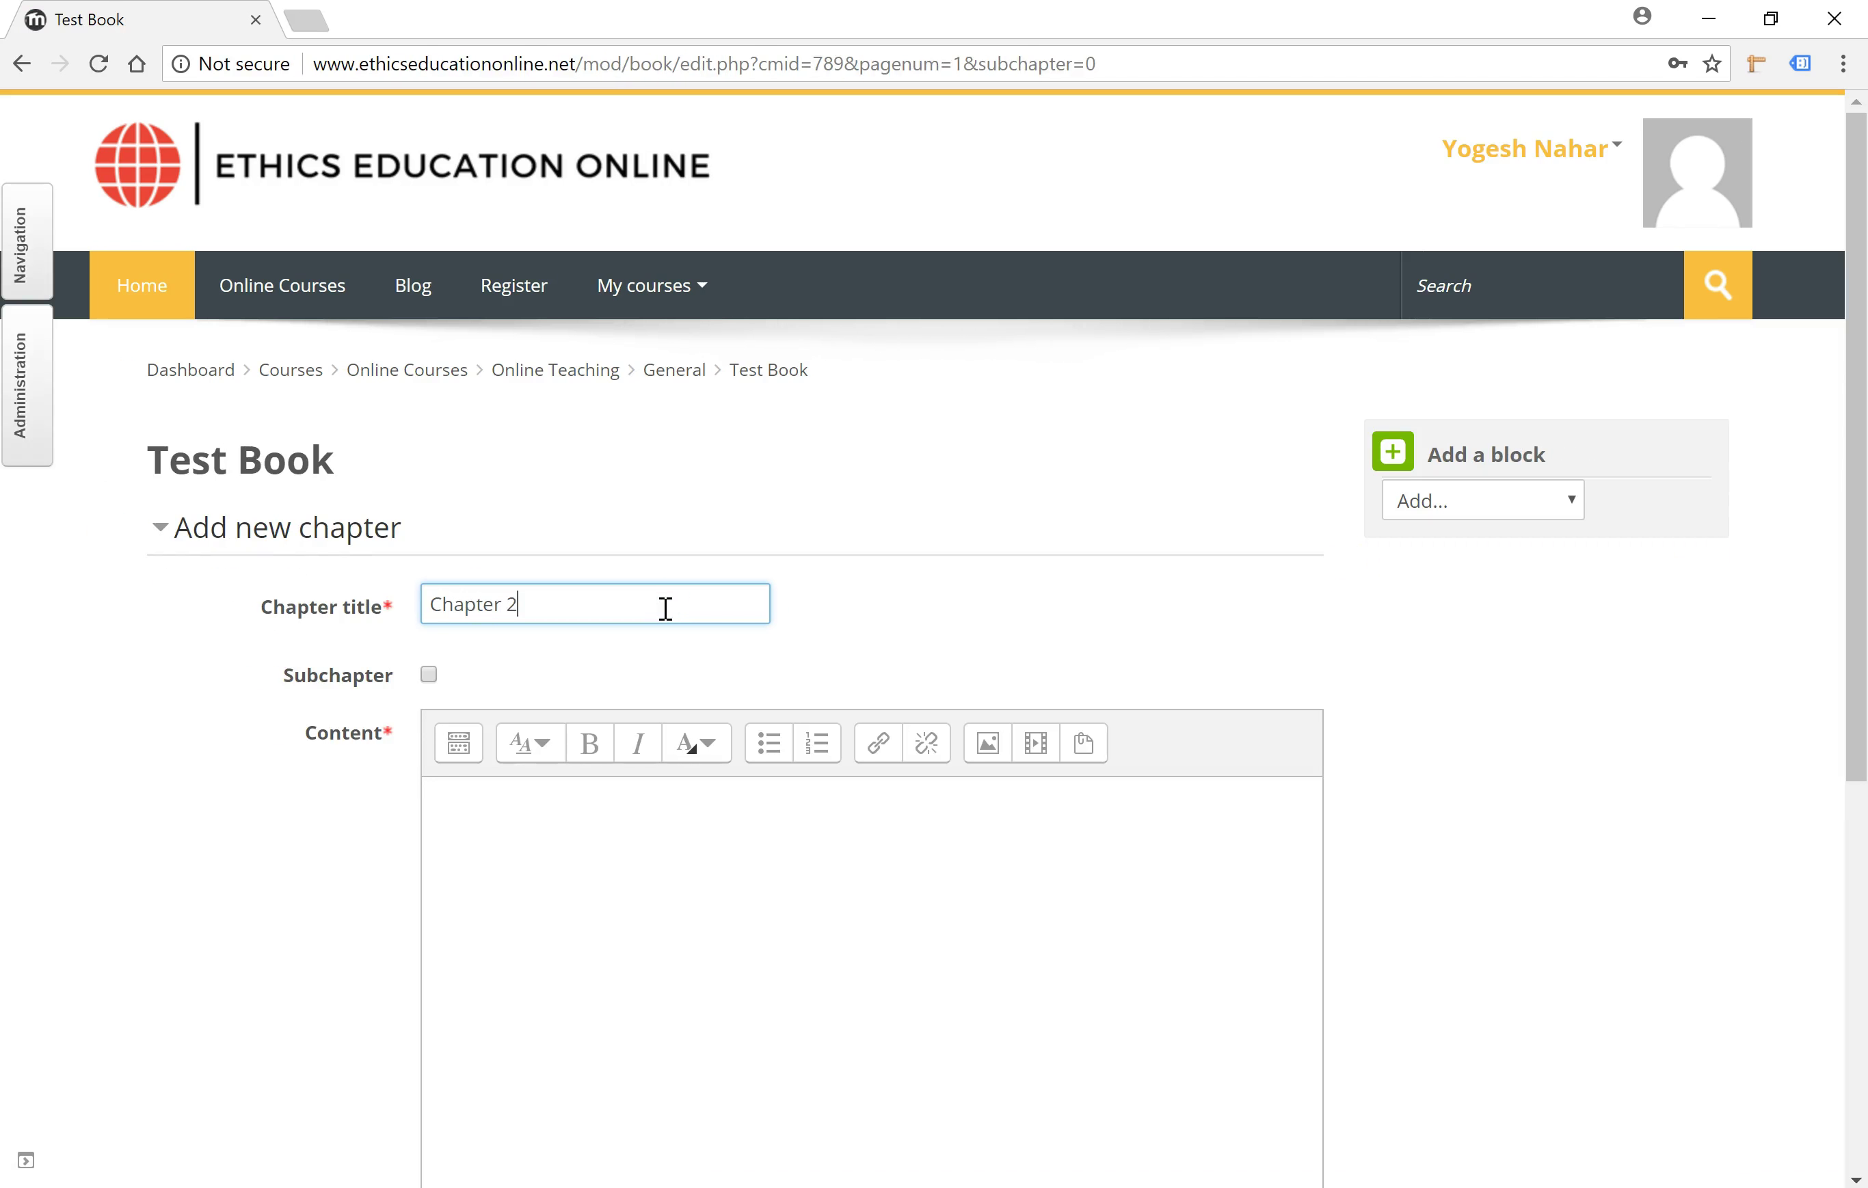
{"action": "scroll", "coordinate": [665, 609], "scroll_direction": "down", "scroll_amount": 2}
{"action": "left_click", "coordinate": [652, 764]}
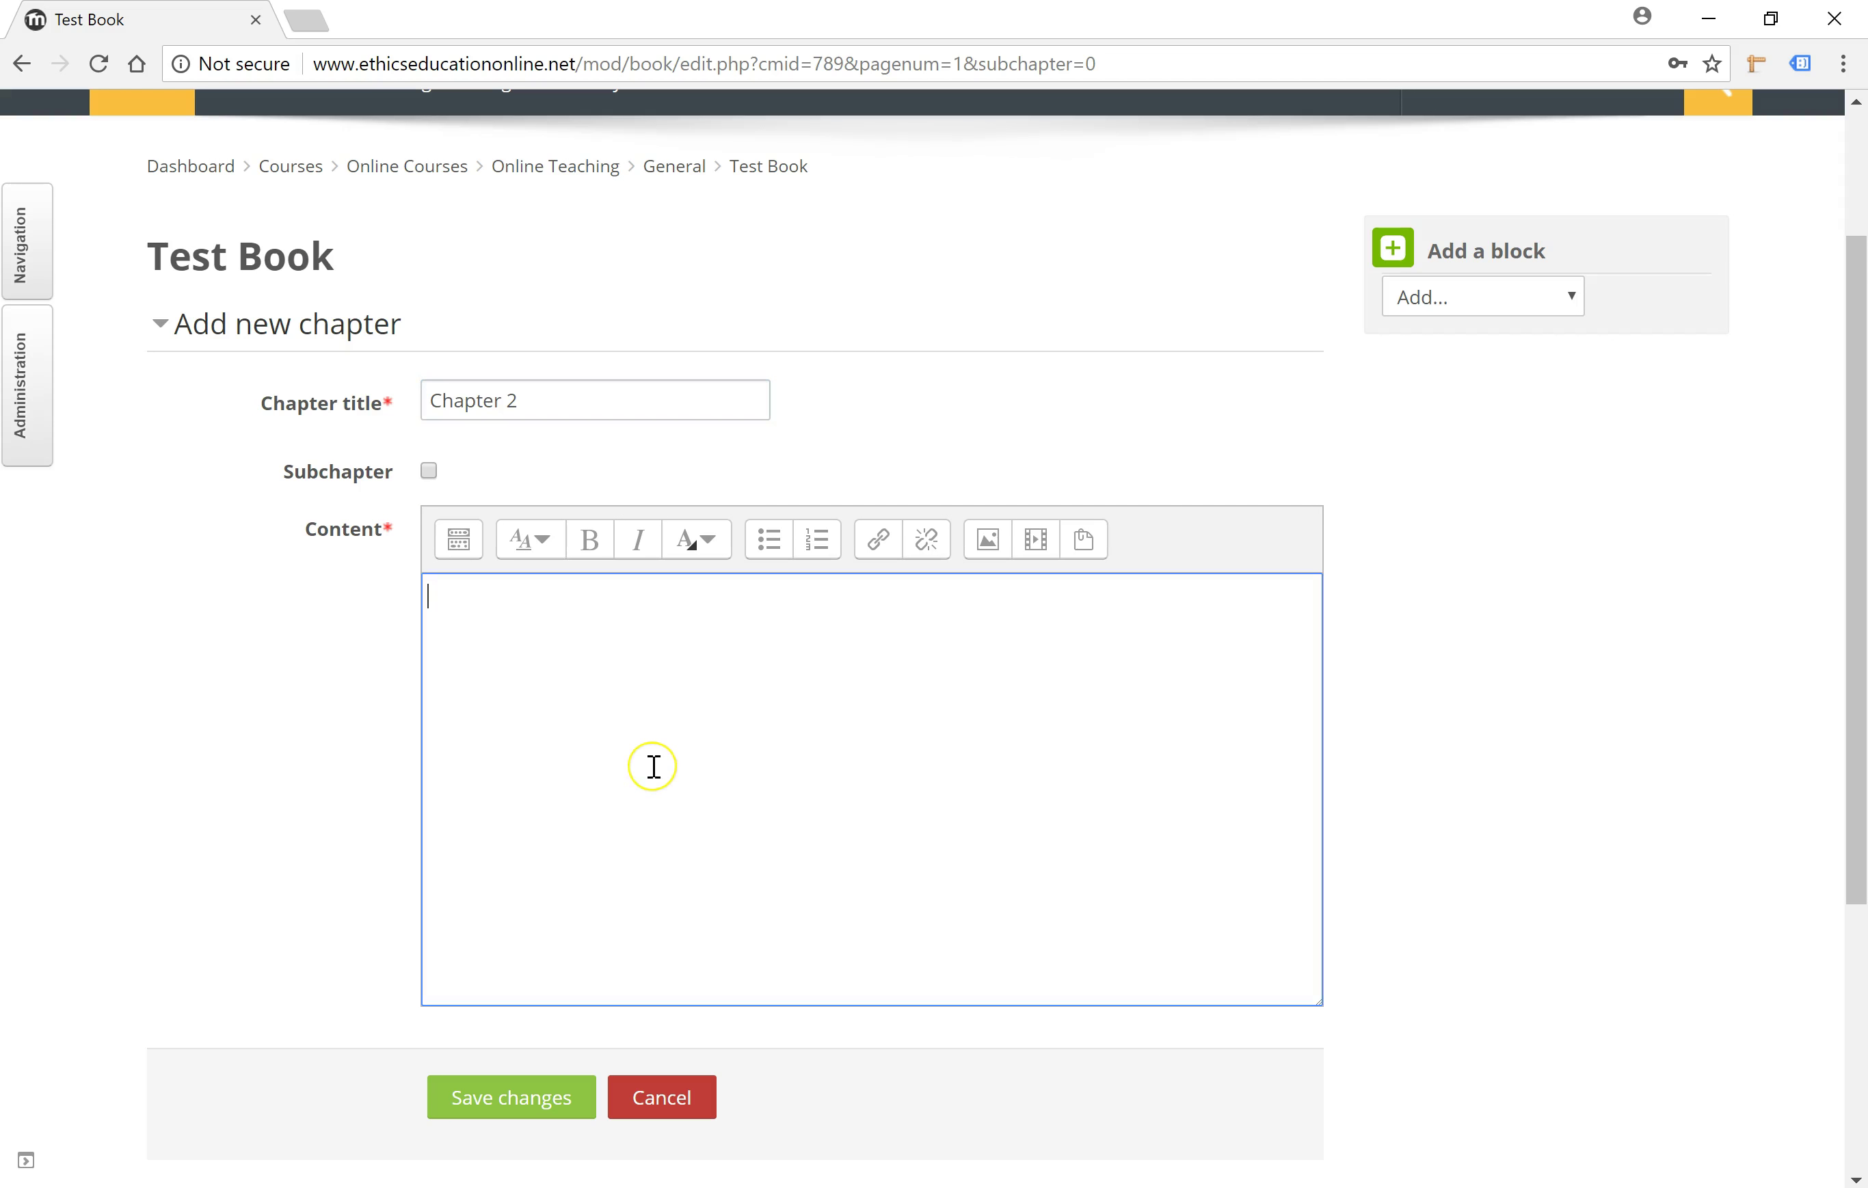
{"action": "type", "text": "Chapter go"}
{"action": "key", "text": "BackSpace"}
{"action": "key", "text": "BackSpace"}
{"action": "type", "text": "2 content goes here."}
{"action": "left_click", "coordinate": [543, 1110]}
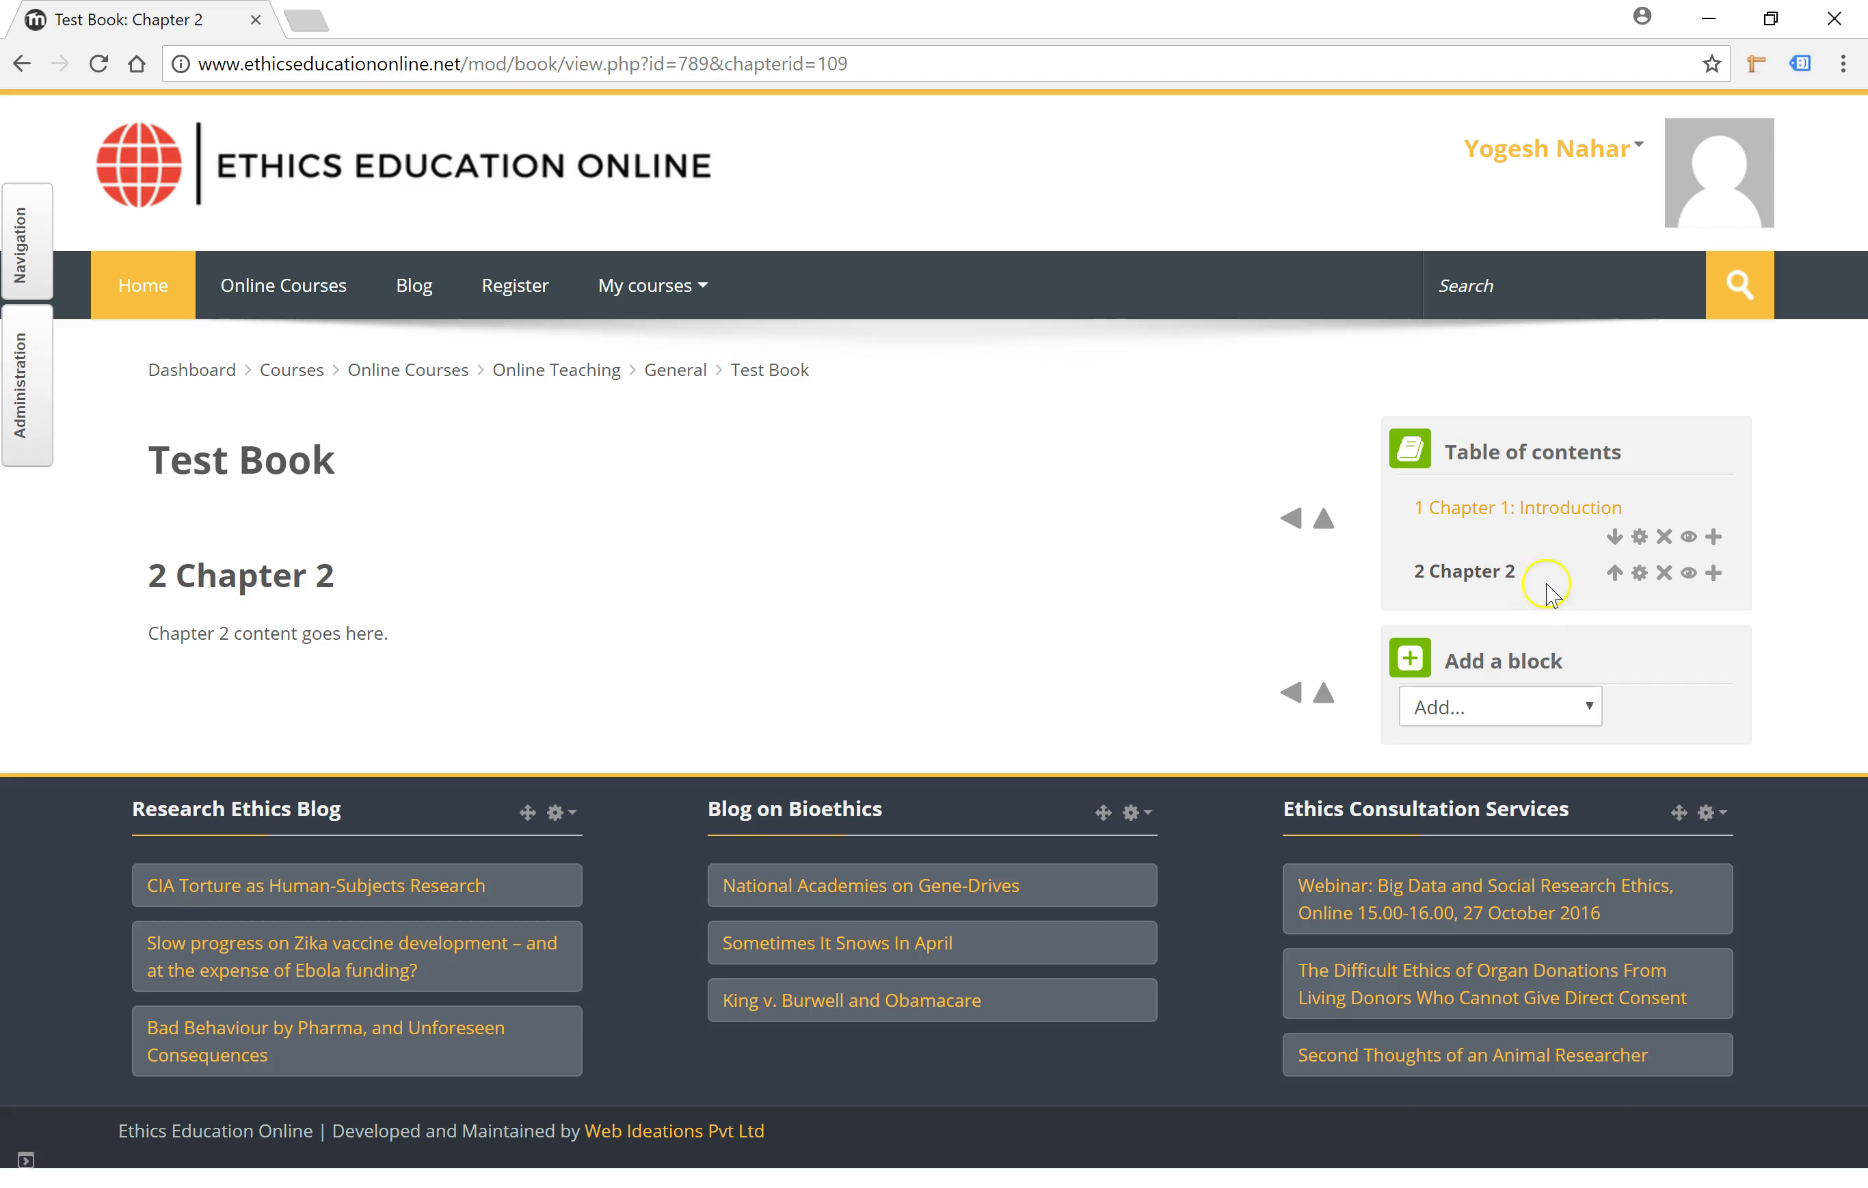
Use the '+' icon beside Chapter 1: Introduction to add a chapter after it
{"action": "left_click", "coordinate": [1714, 538]}
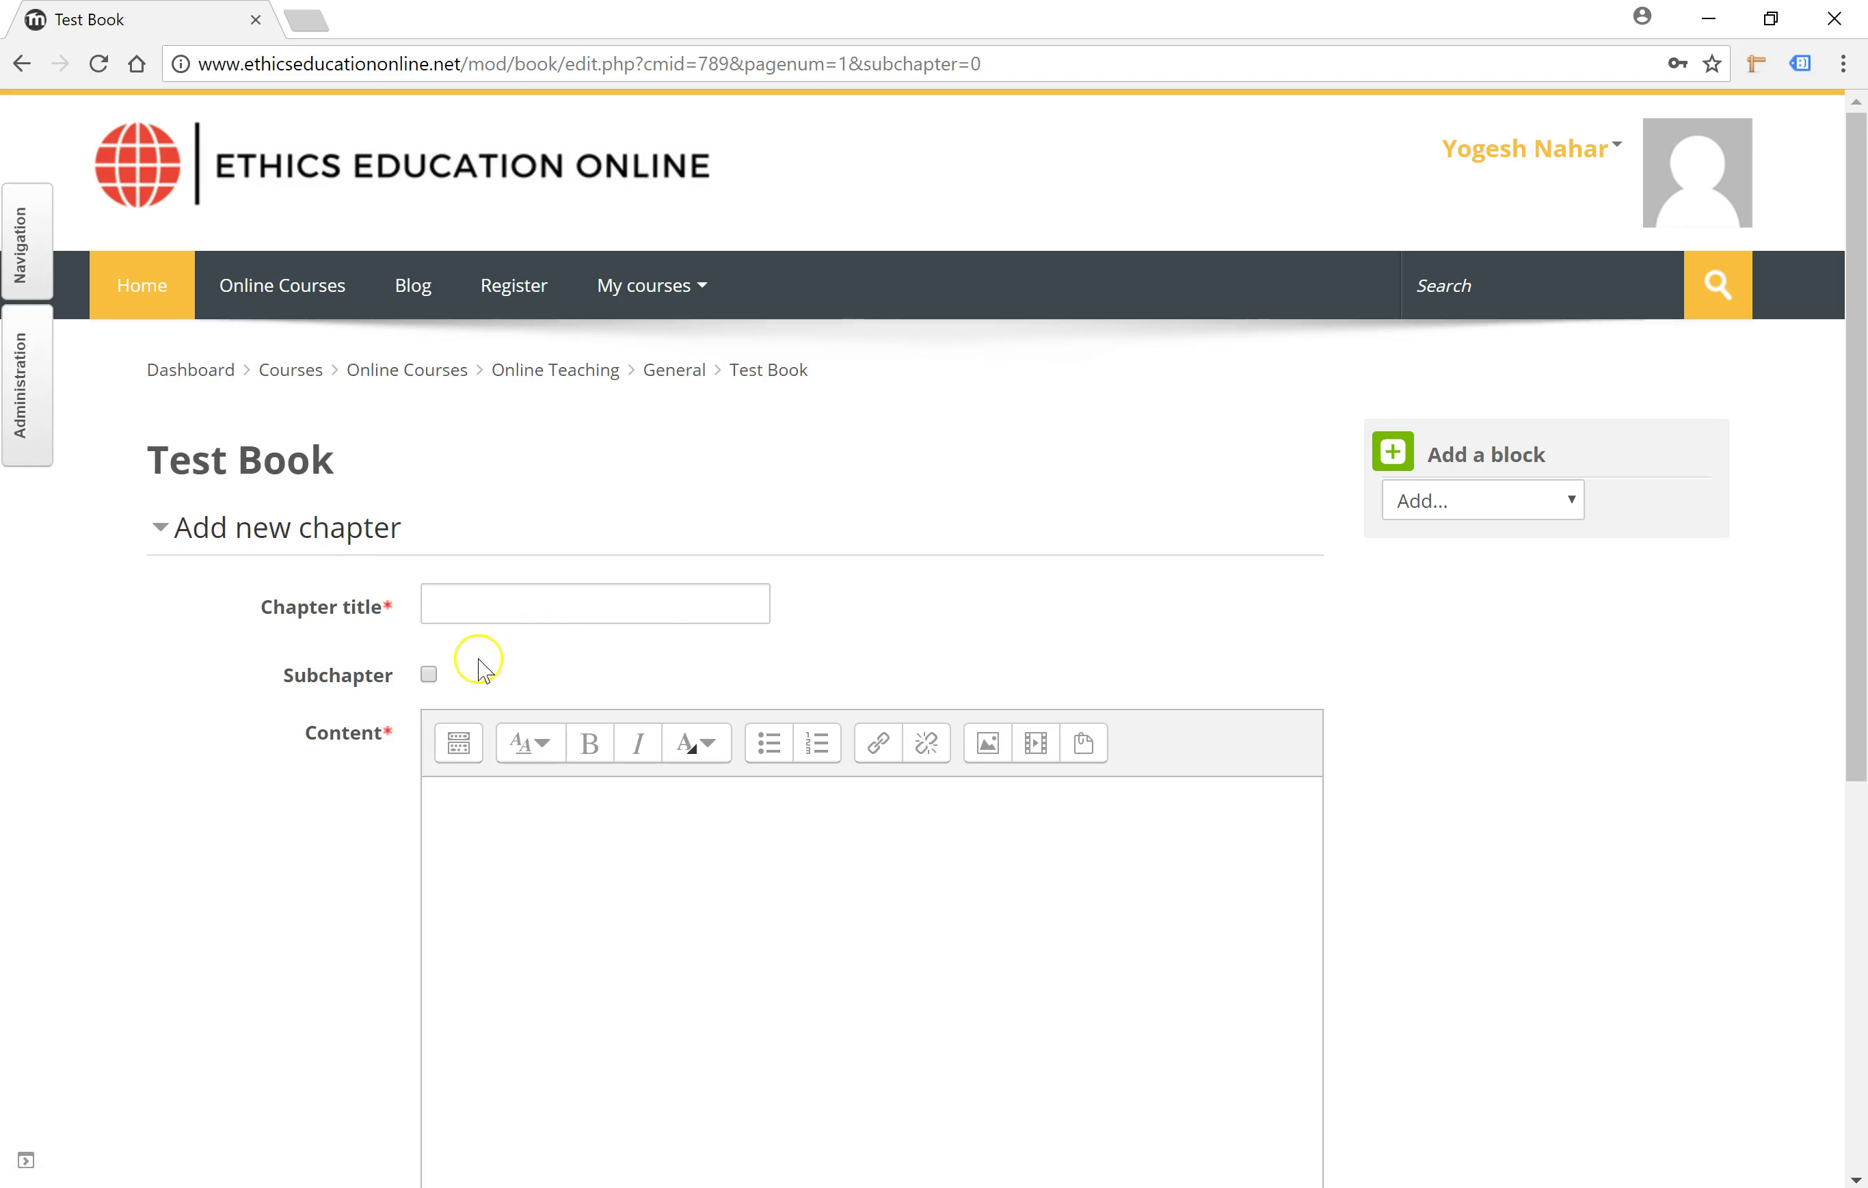
Save the subchapter 'Sub-chapter for 1' with the content 'content goes here'
{"action": "left_click", "coordinate": [482, 616]}
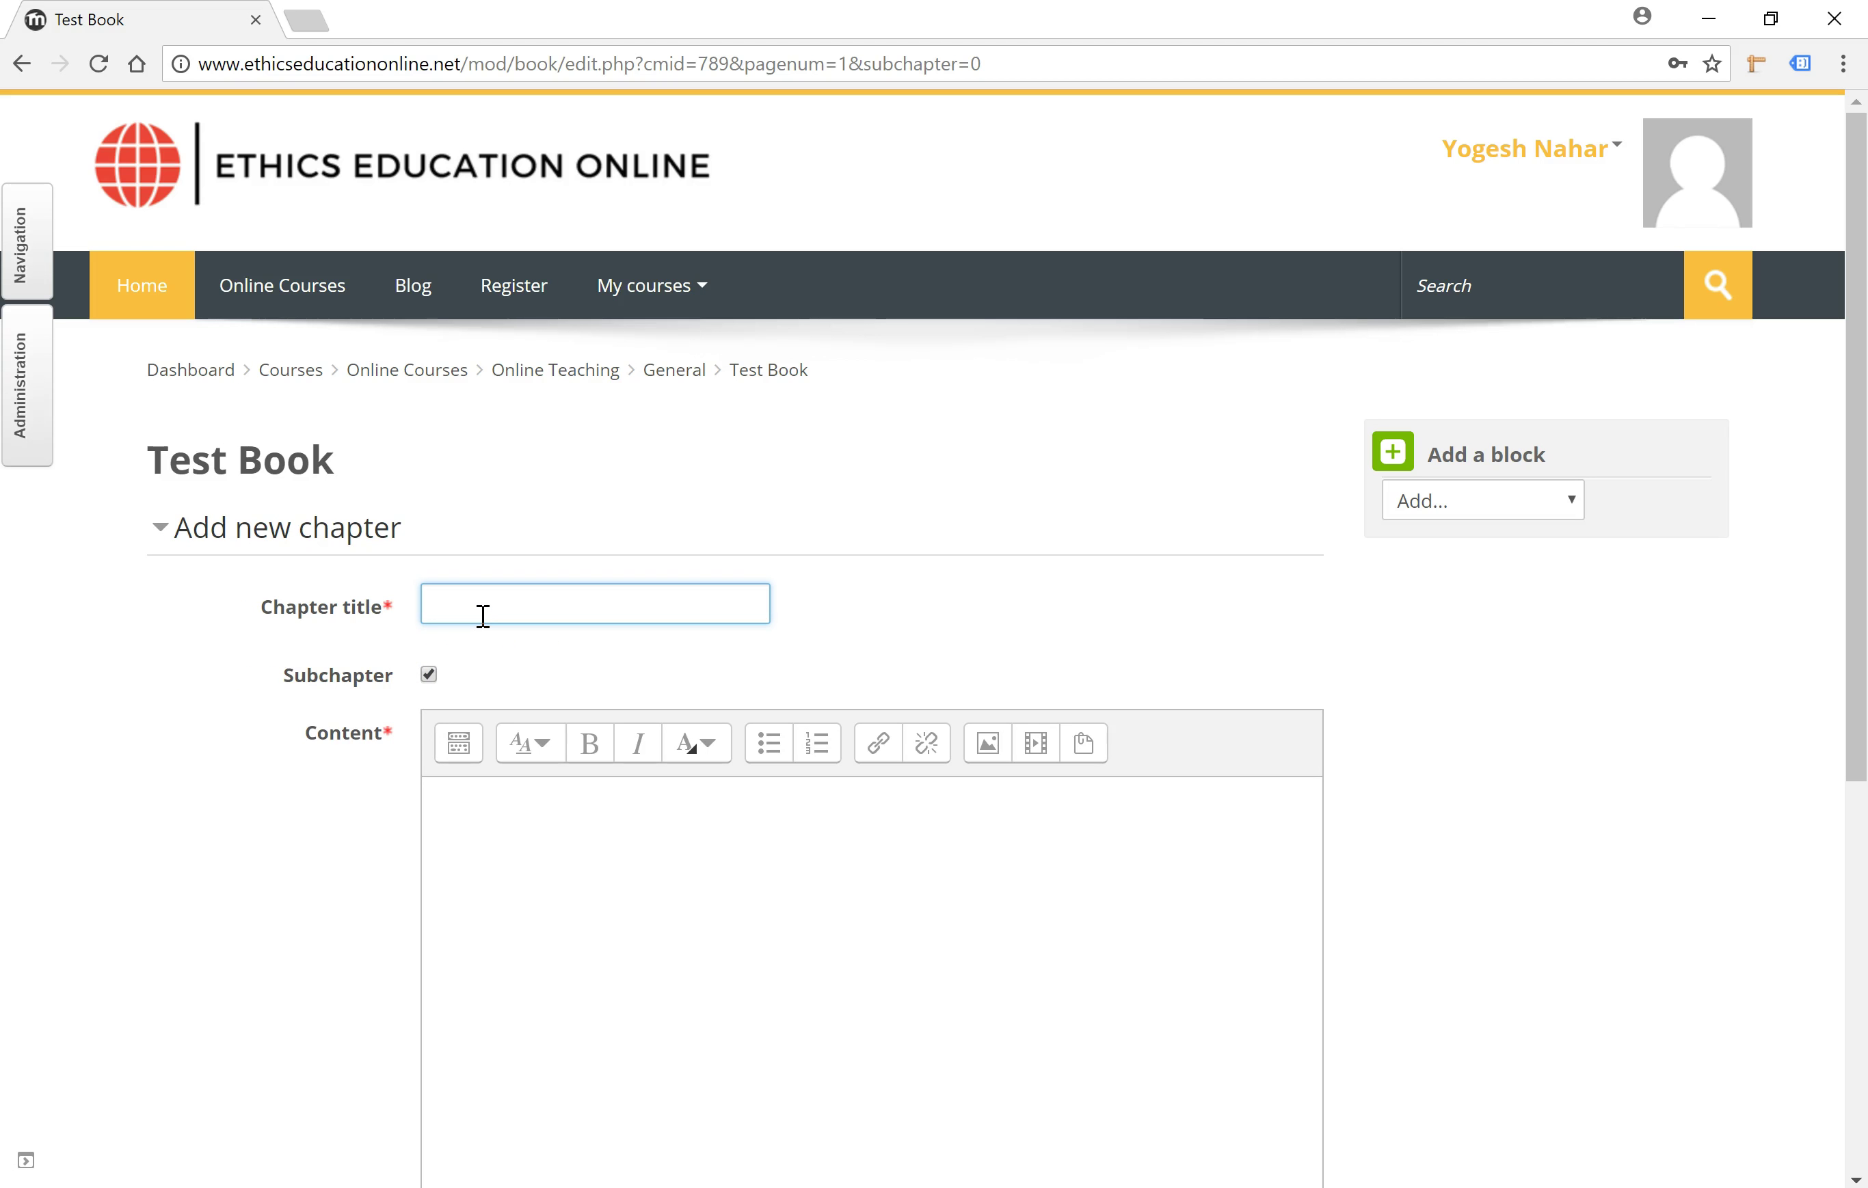
{"action": "type", "text": "Sub-chapter for 1"}
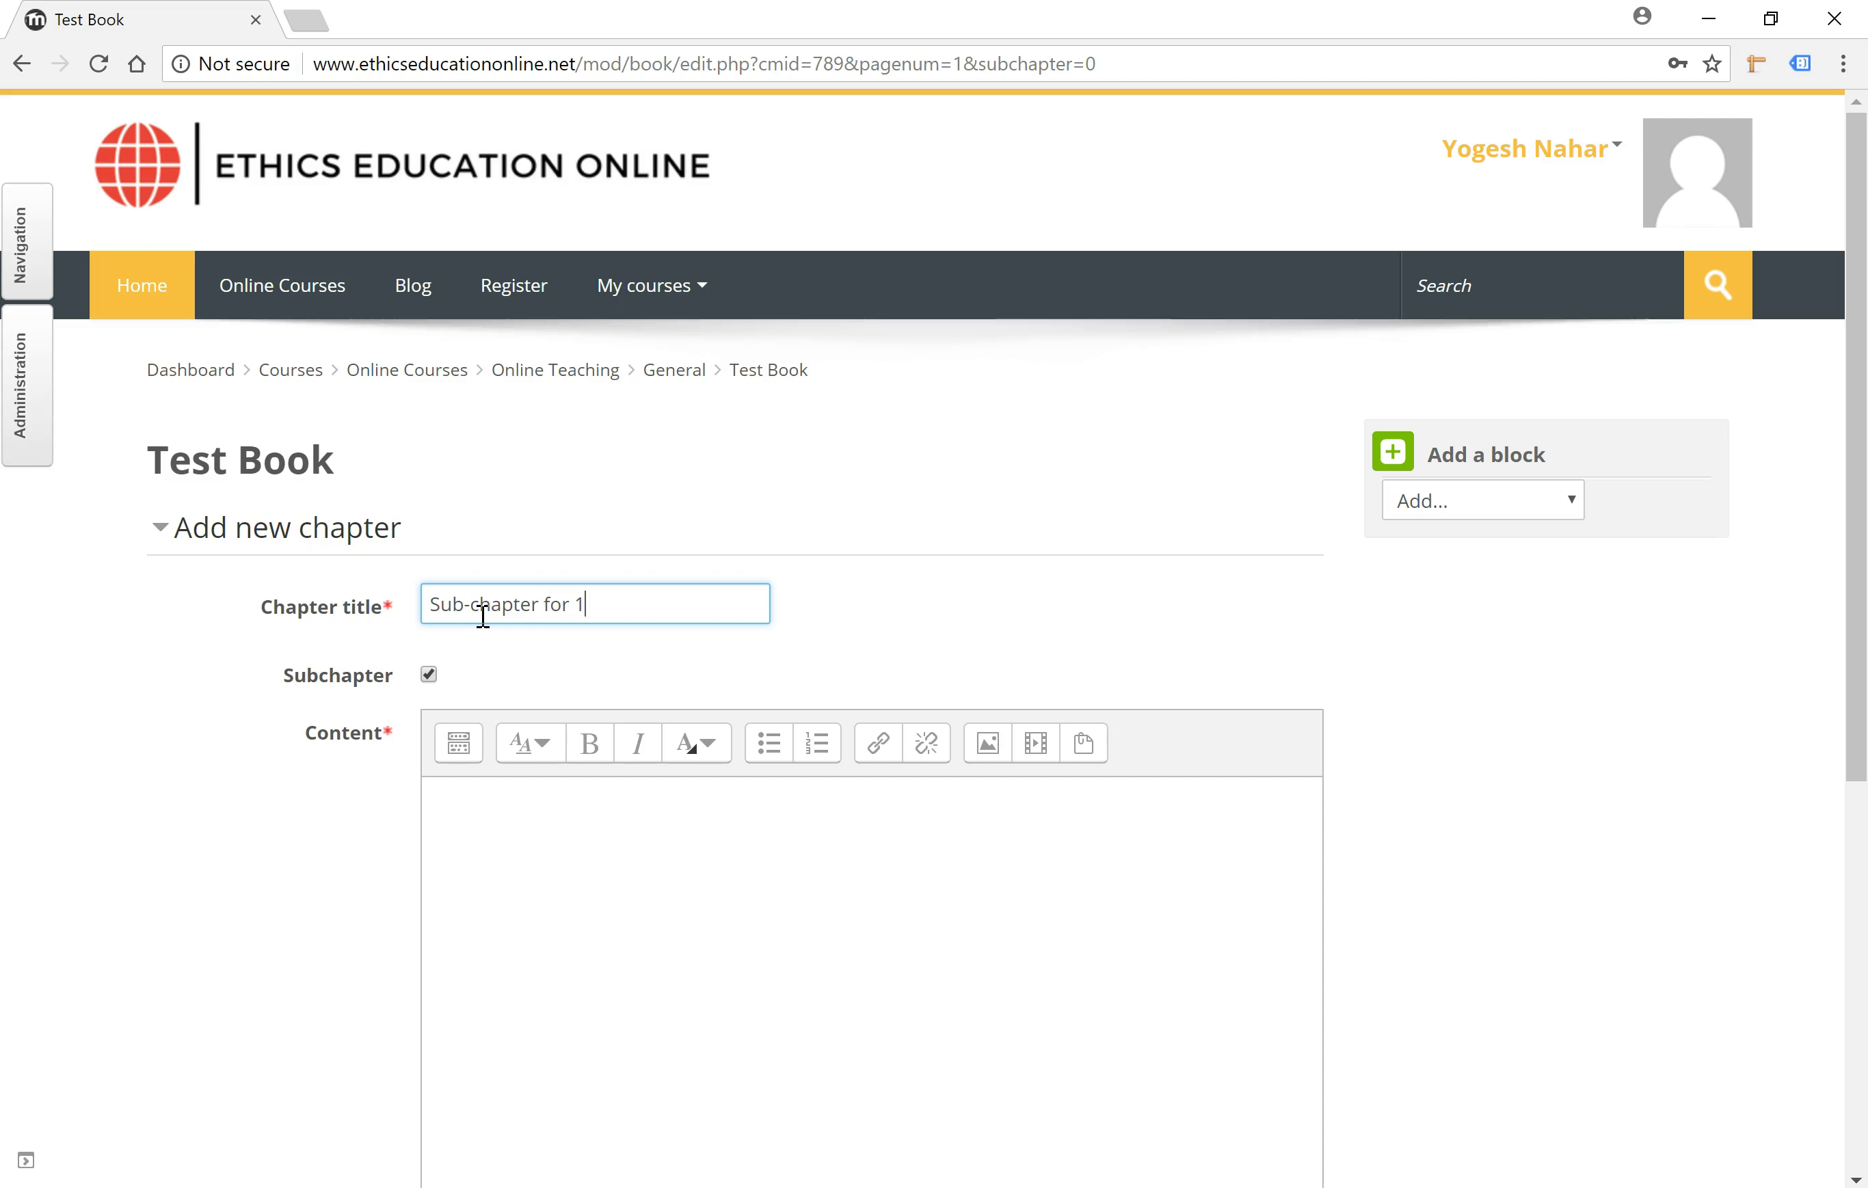
{"action": "scroll", "coordinate": [484, 617], "scroll_direction": "down", "scroll_amount": 3}
{"action": "left_click", "coordinate": [484, 617]}
{"action": "type", "text": "content g"}
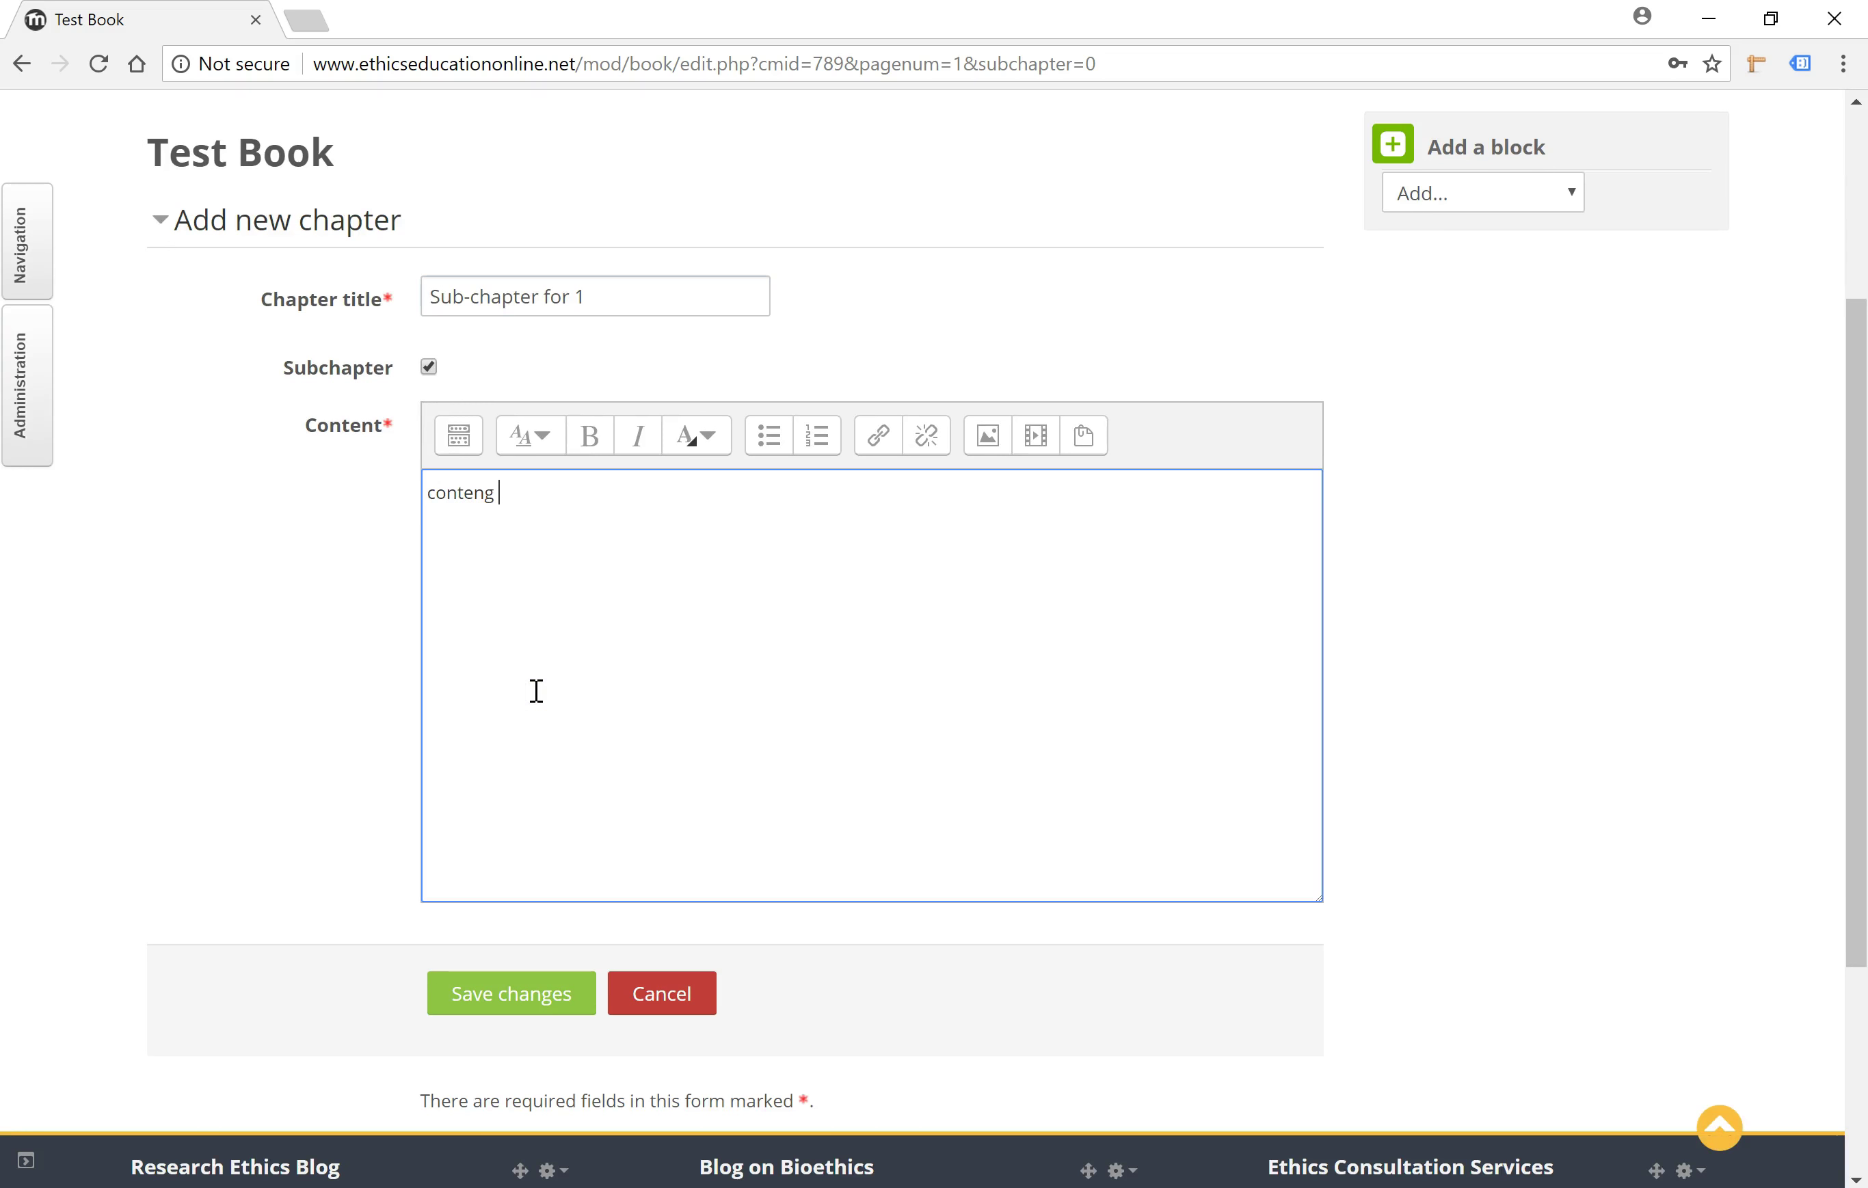
{"action": "type", "text": "oes here"}
{"action": "left_click", "coordinate": [502, 996]}
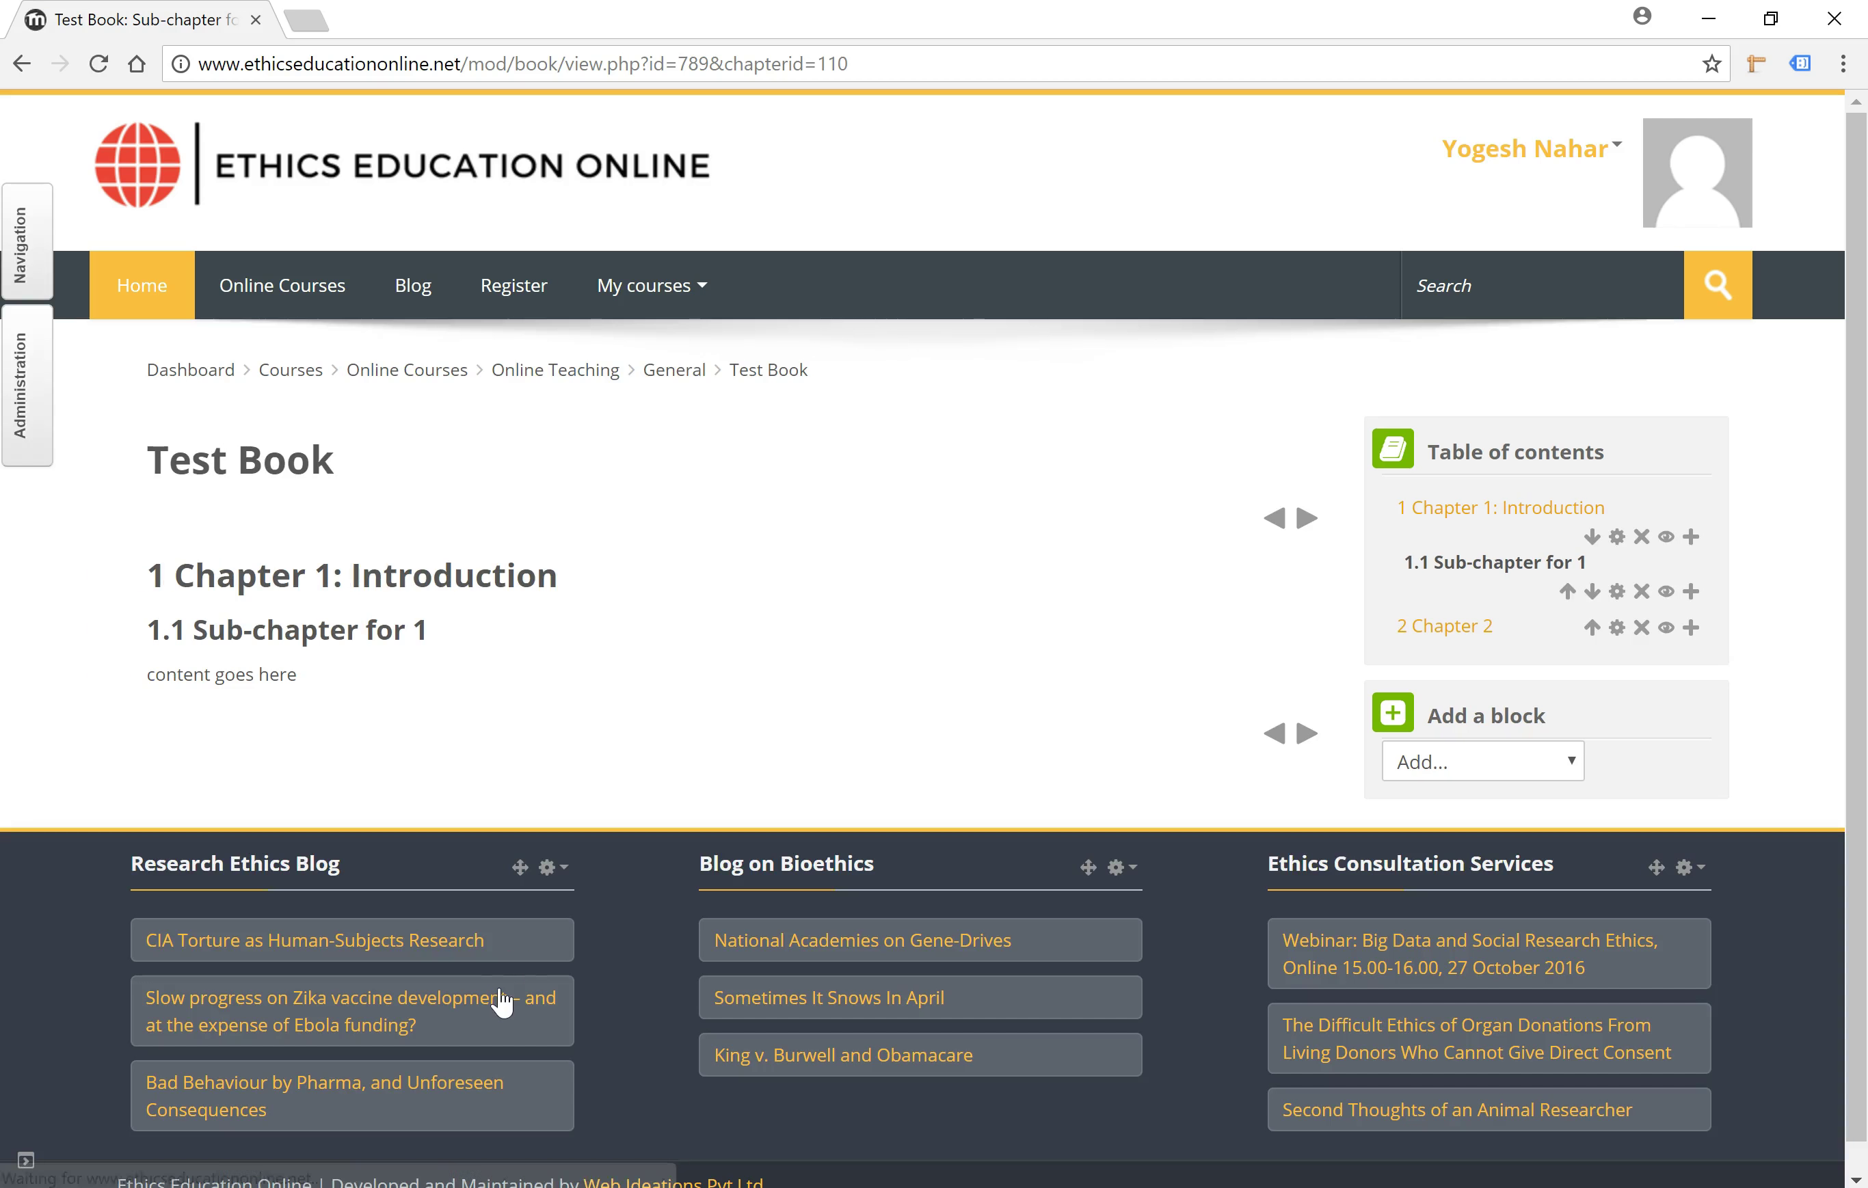
{"action": "left_click", "coordinate": [1146, 620]}
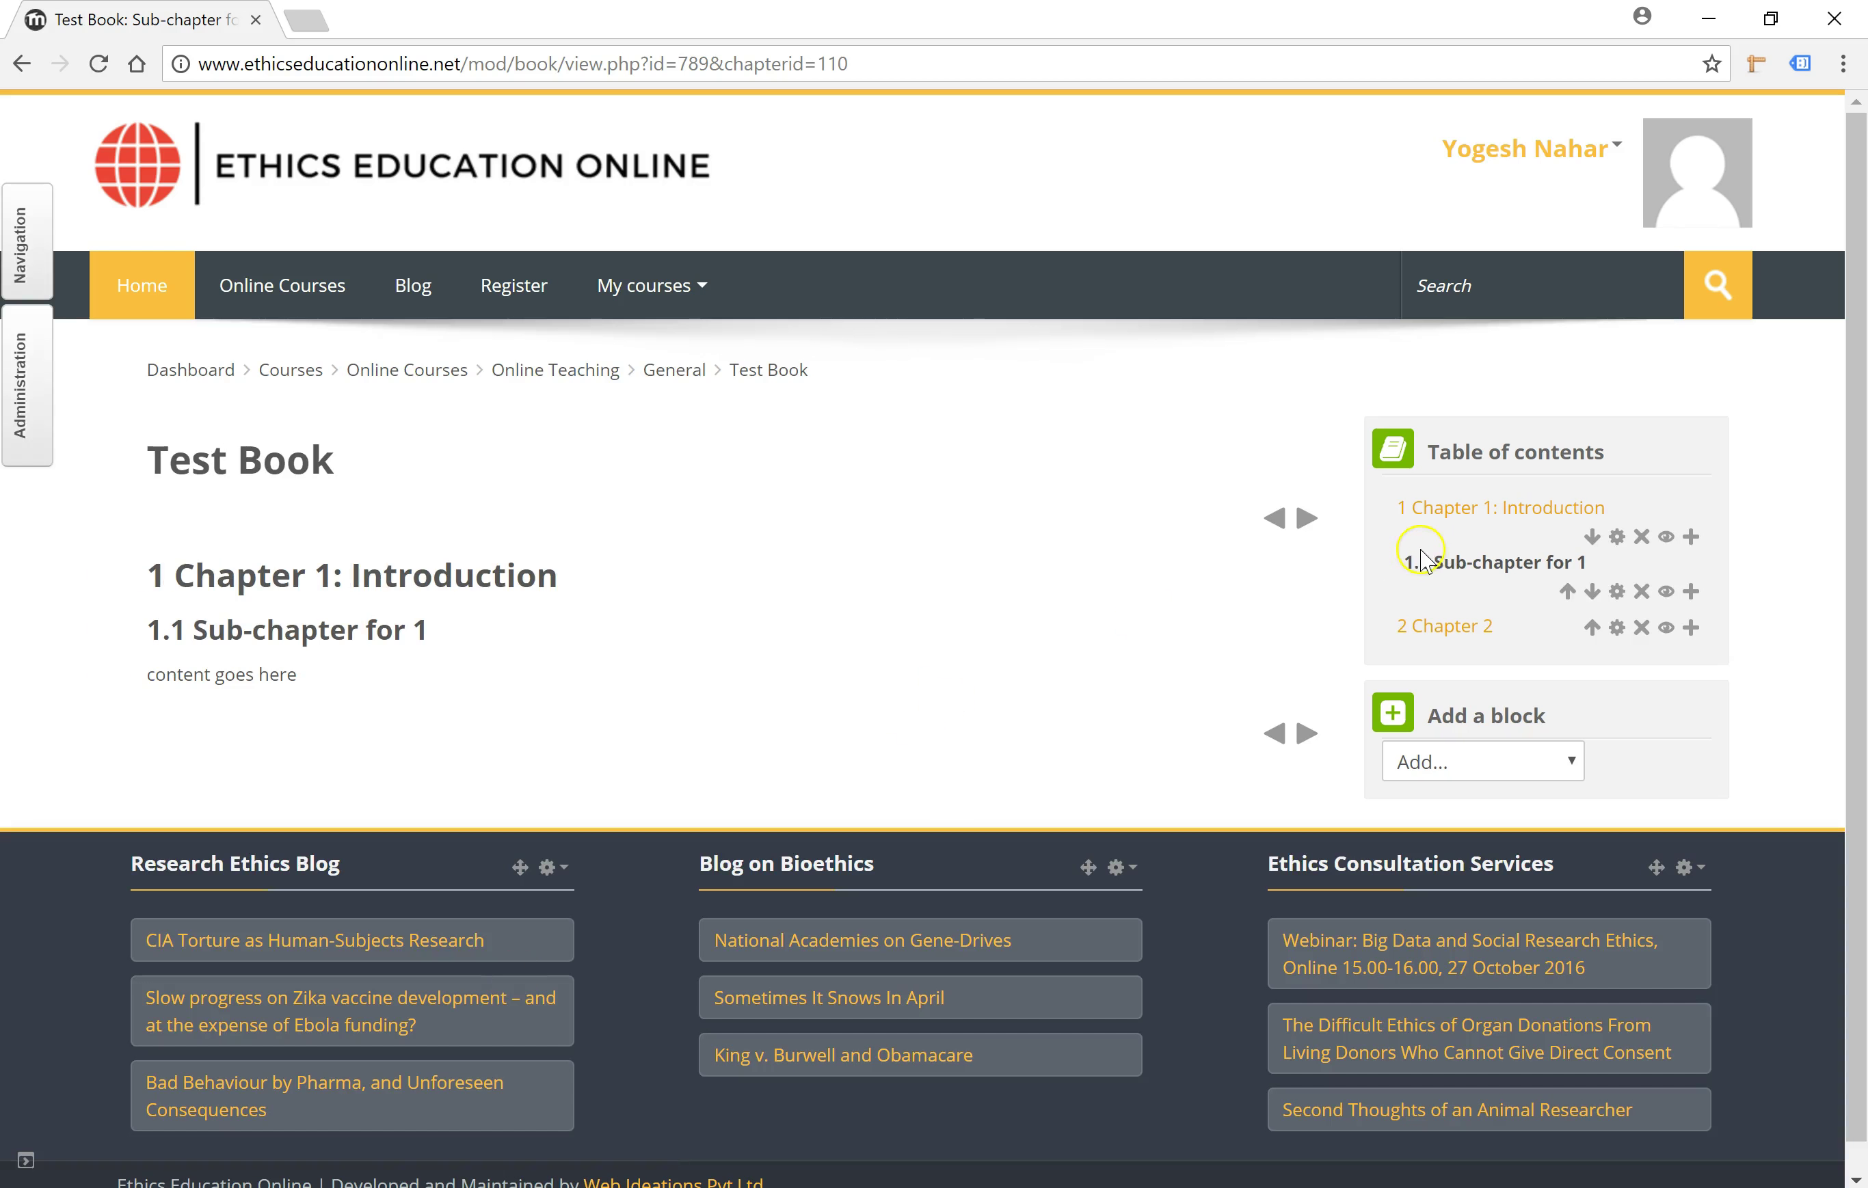
{"action": "left_click_drag", "start_coordinate": [1443, 559], "coordinate": [1589, 562]}
{"action": "left_click", "coordinate": [1730, 538]}
{"action": "left_click", "coordinate": [1709, 619]}
{"action": "left_click", "coordinate": [1474, 571]}
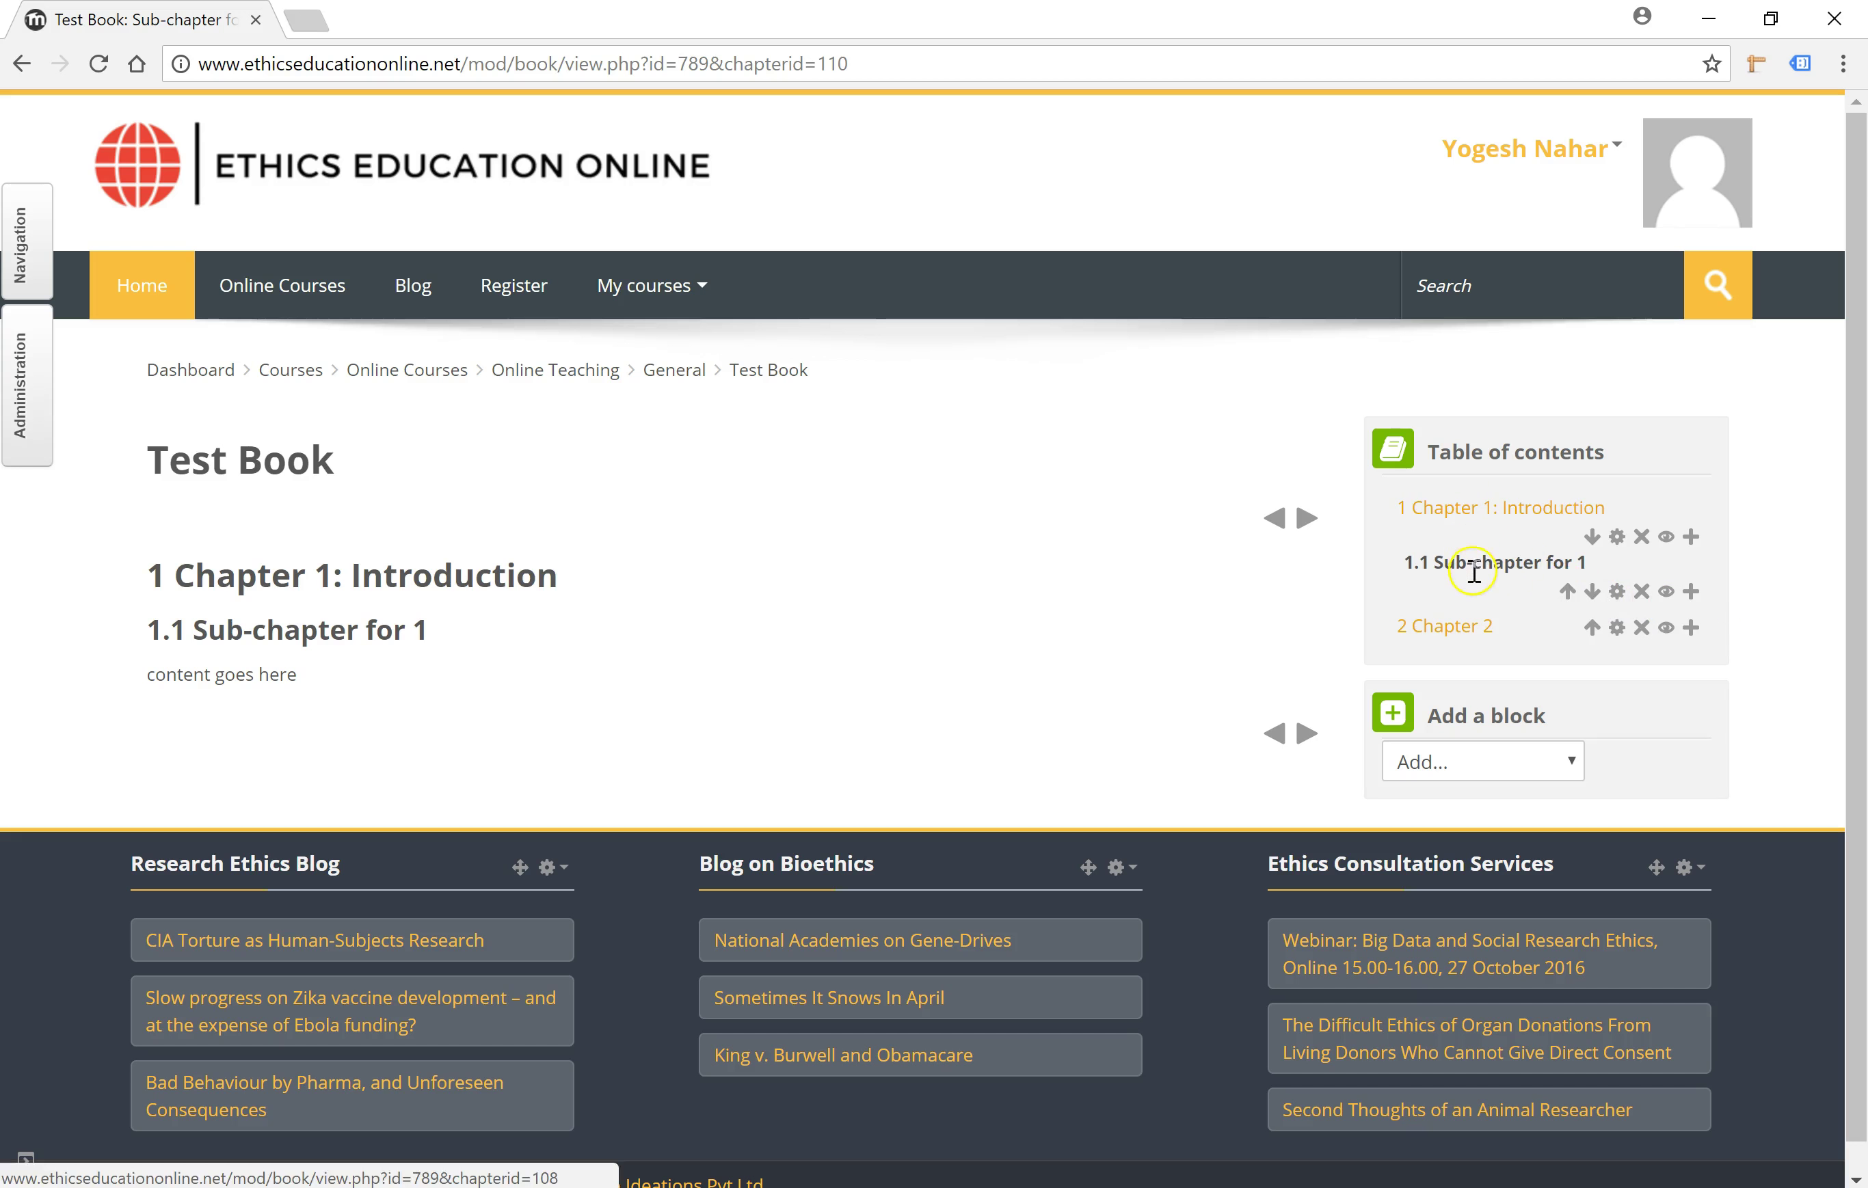
{"action": "left_click", "coordinate": [1460, 510]}
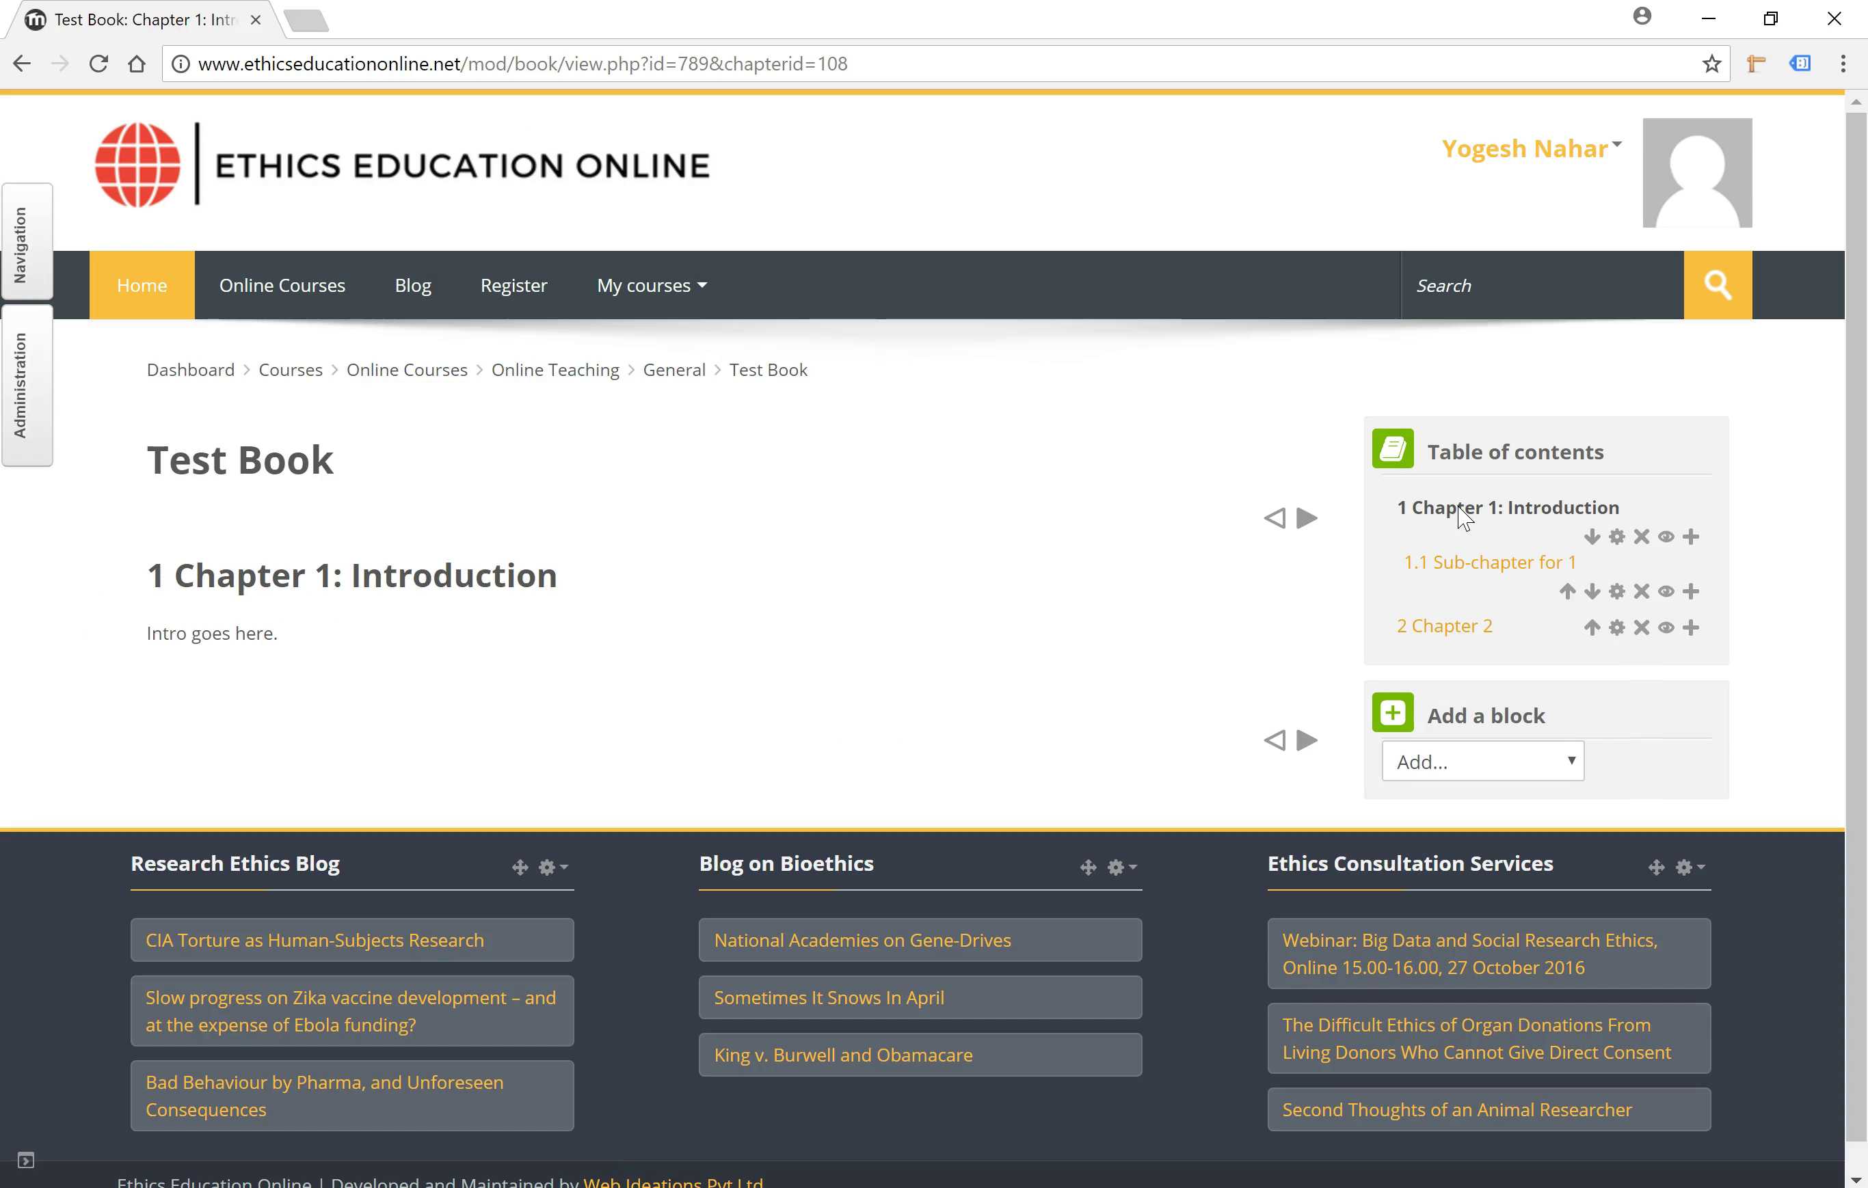
{"action": "left_click", "coordinate": [1307, 522]}
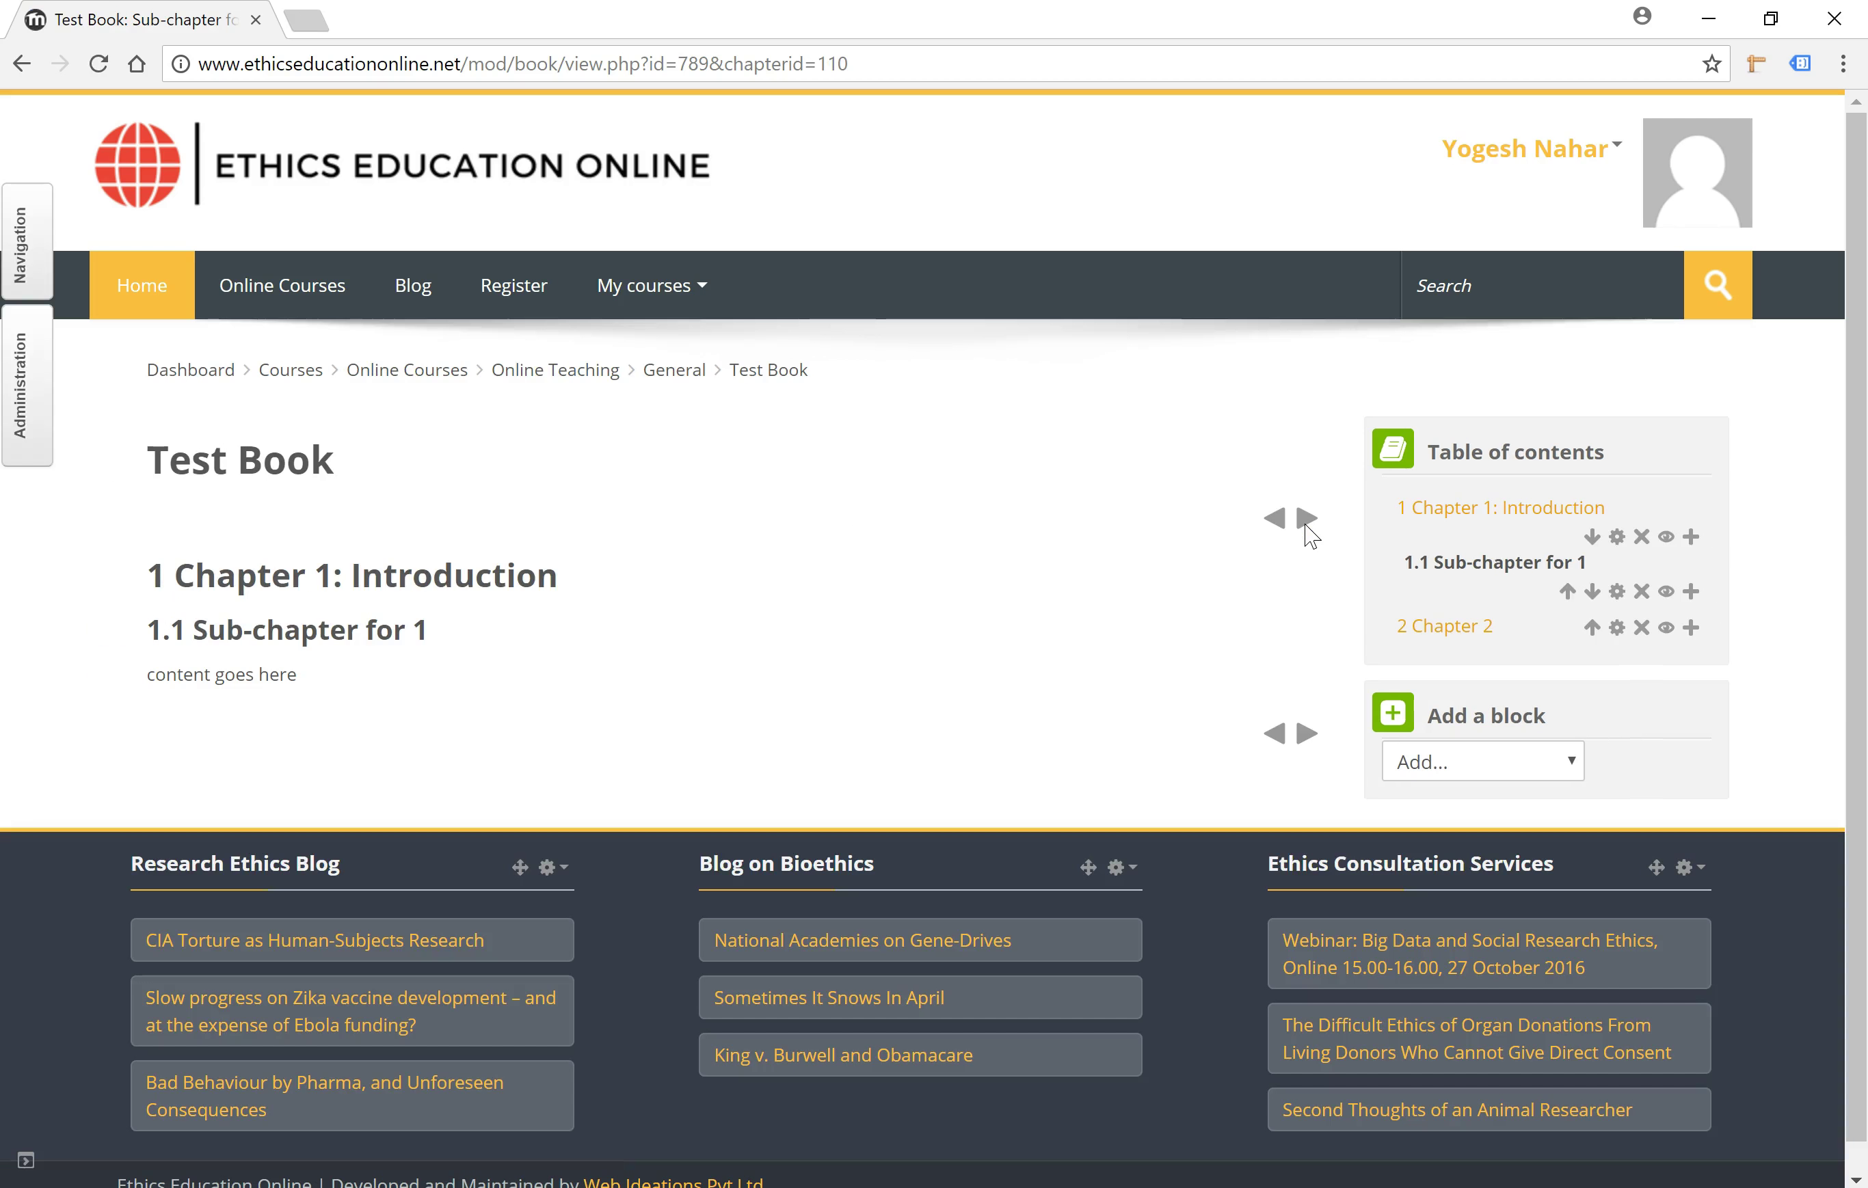